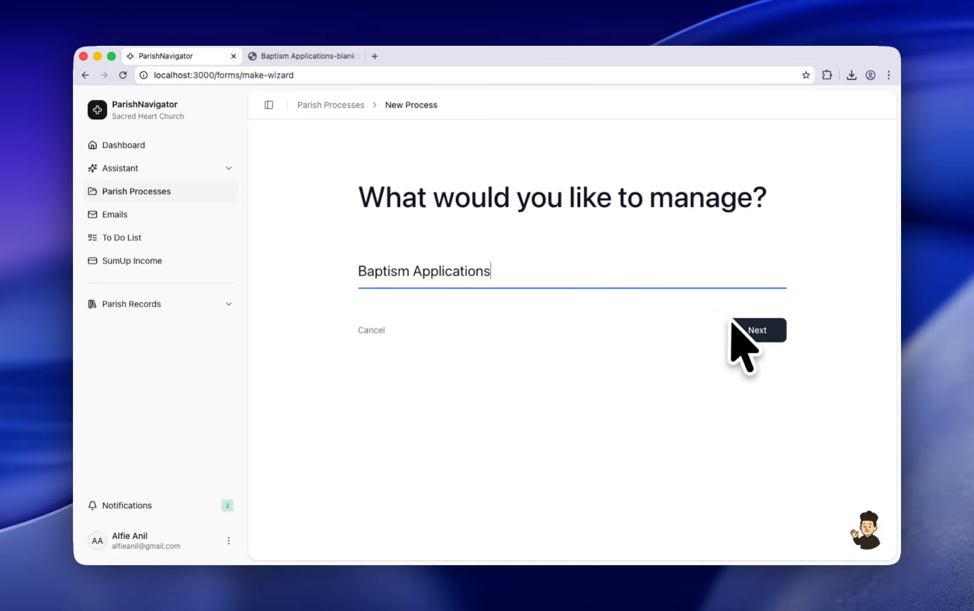
# Confirm Baptism Applications as what to manage and have people fill out a form online to collect the information.
pyautogui.click(738, 333)
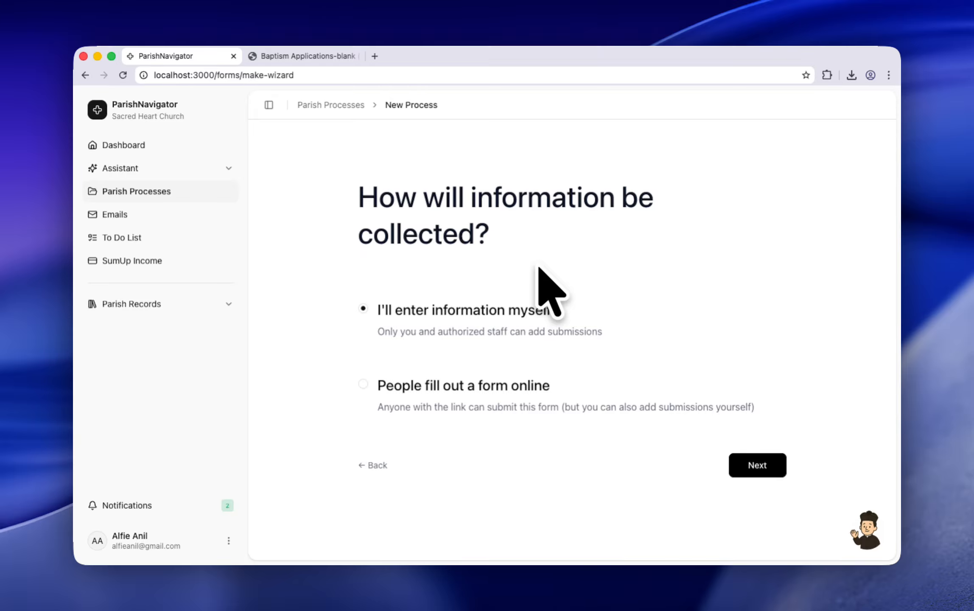
pyautogui.click(480, 389)
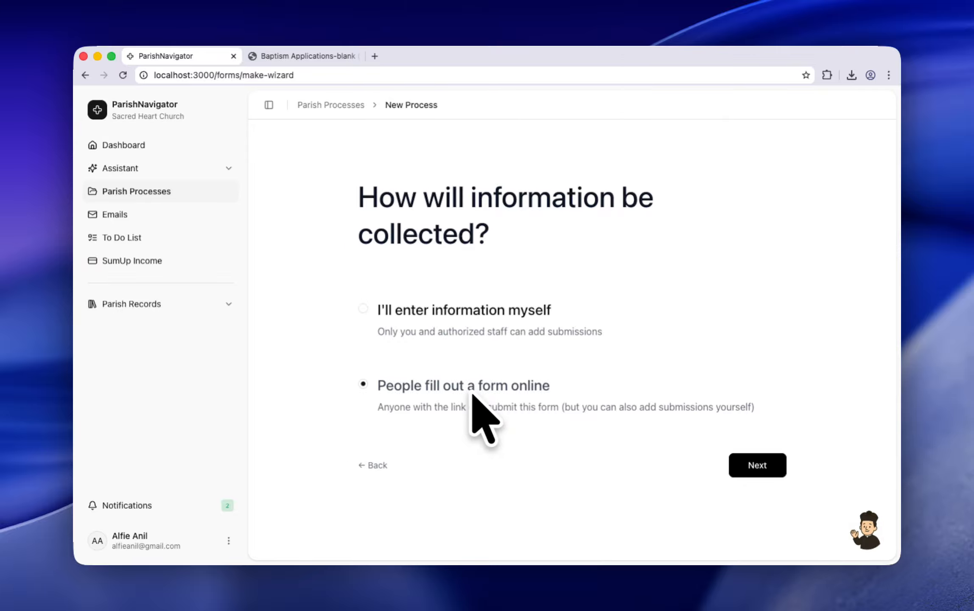
pyautogui.click(752, 466)
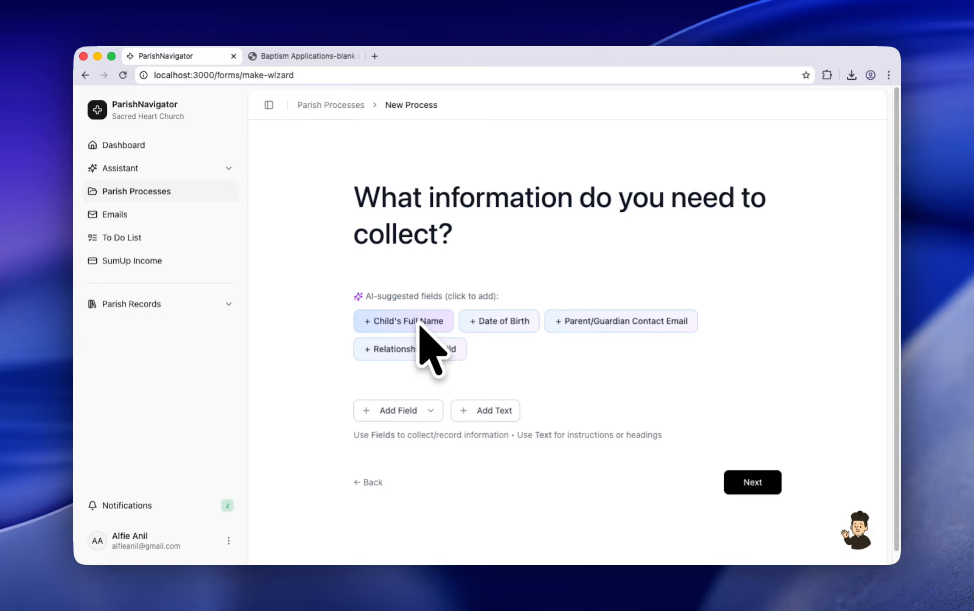
# Consult the blank Baptism Applications PDF, highlighting its introductory heading and instructions, and return to the new process setup.
pyautogui.scroll(-1, 424, 326)
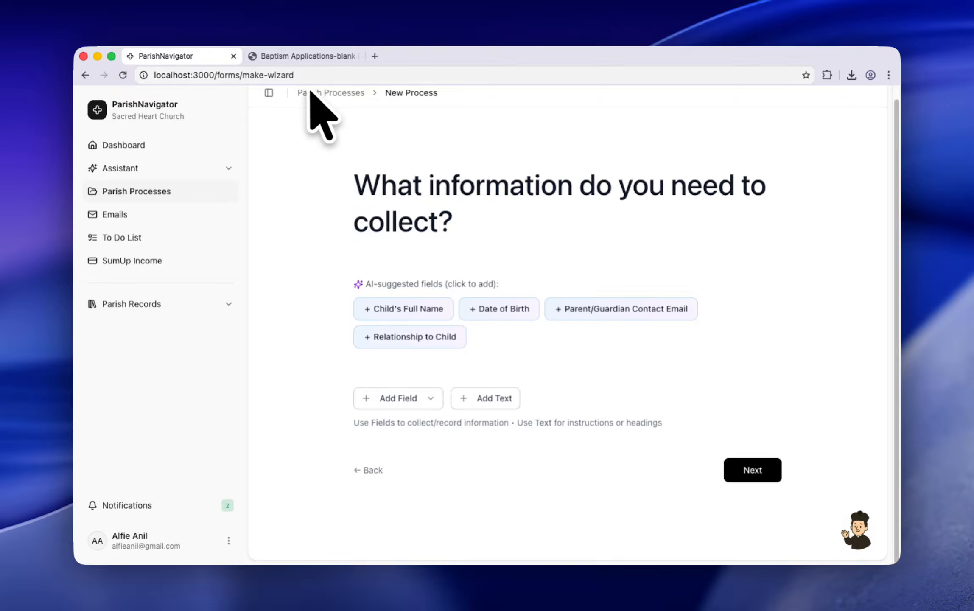
pyautogui.click(305, 57)
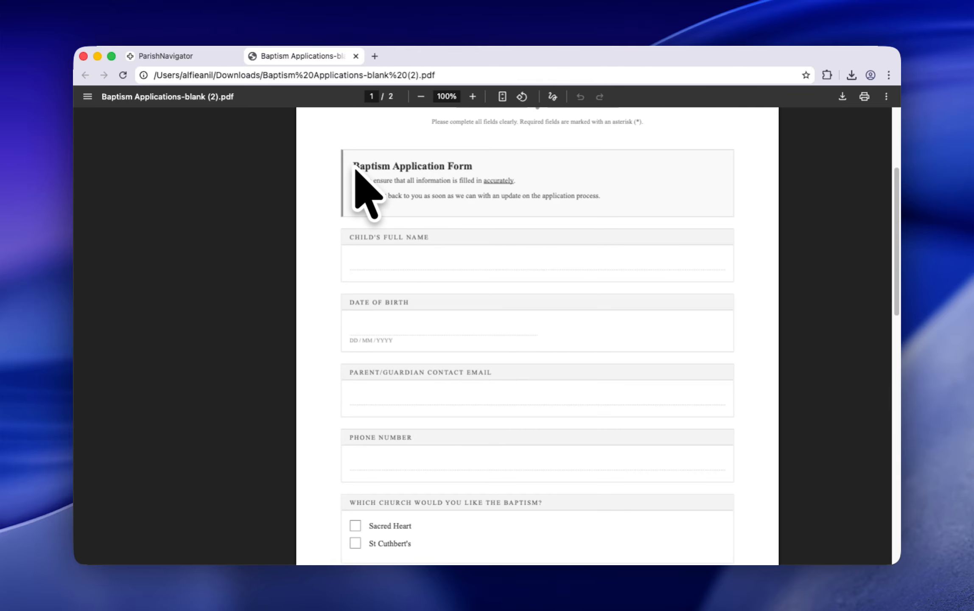
pyautogui.moveTo(354, 166); pyautogui.dragTo(606, 196)
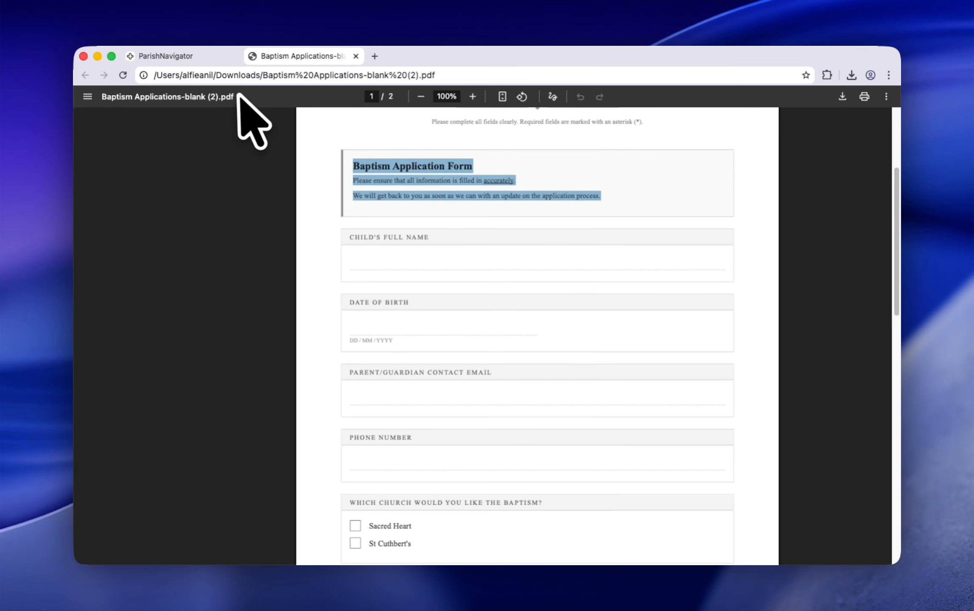
pyautogui.click(200, 59)
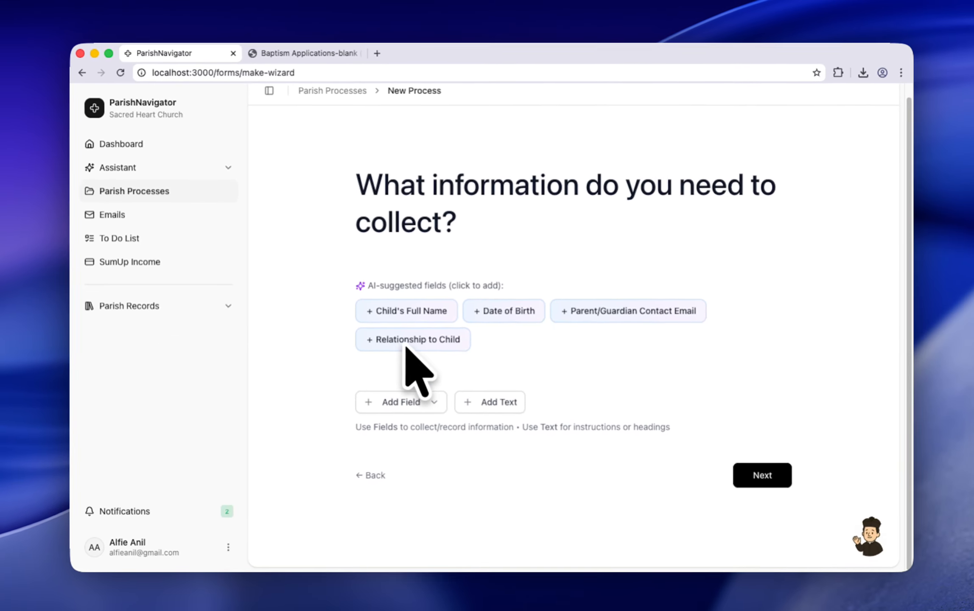
# Add the suggested fields Child's Full Name, Date of Birth and Parent/Guardian Contact Email to the form.
pyautogui.click(425, 317)
pyautogui.click(381, 415)
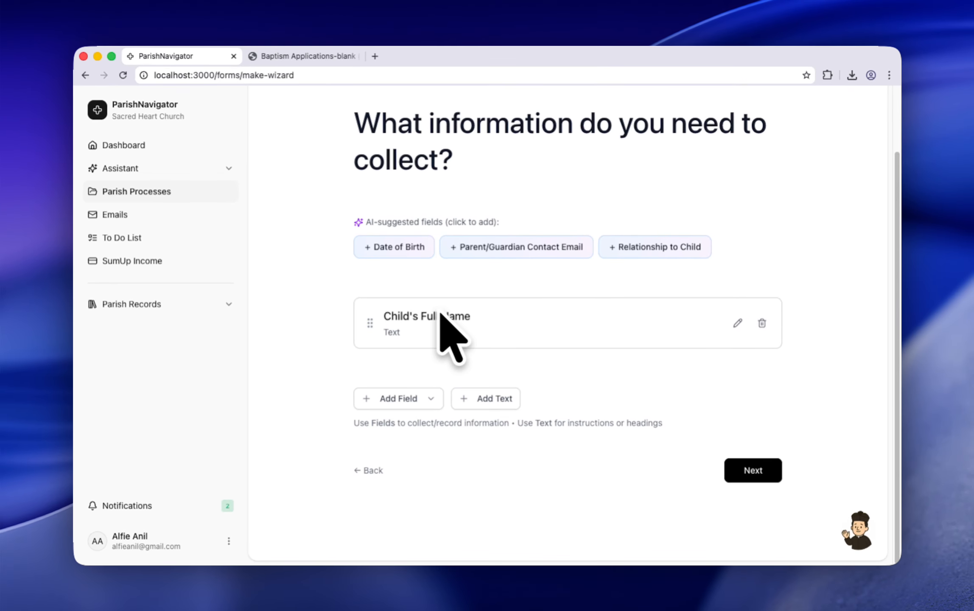
pyautogui.click(401, 250)
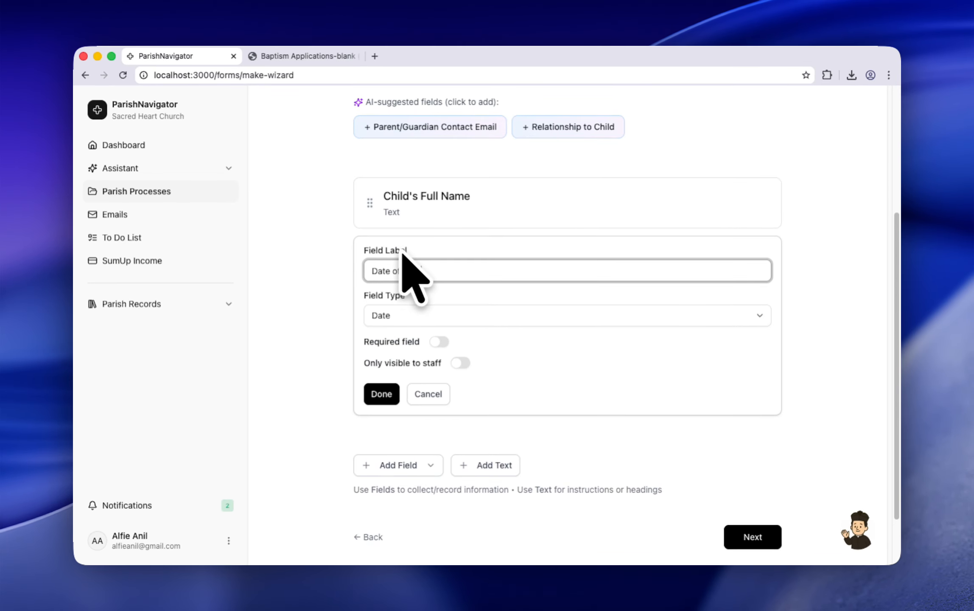
pyautogui.click(388, 393)
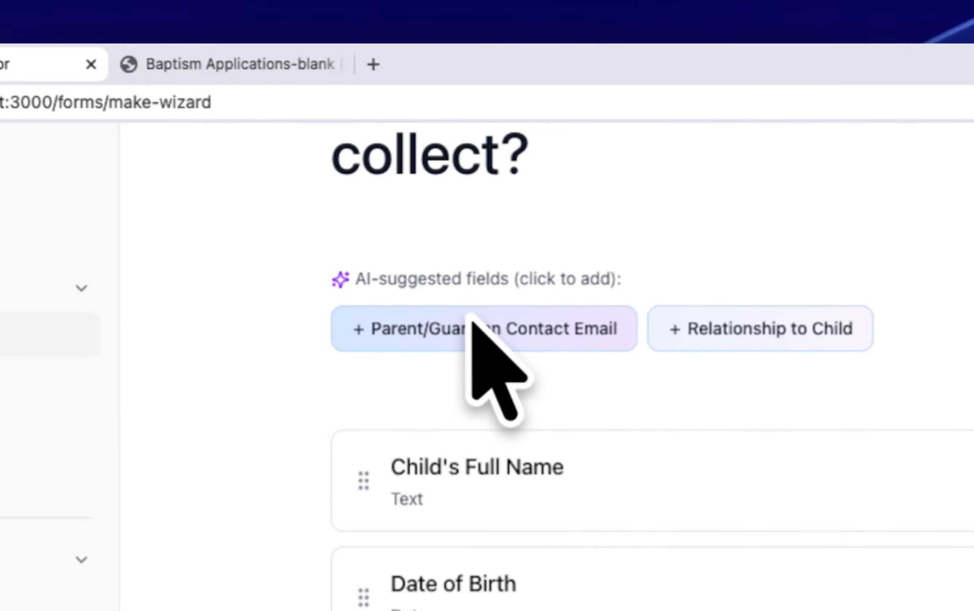
pyautogui.click(469, 325)
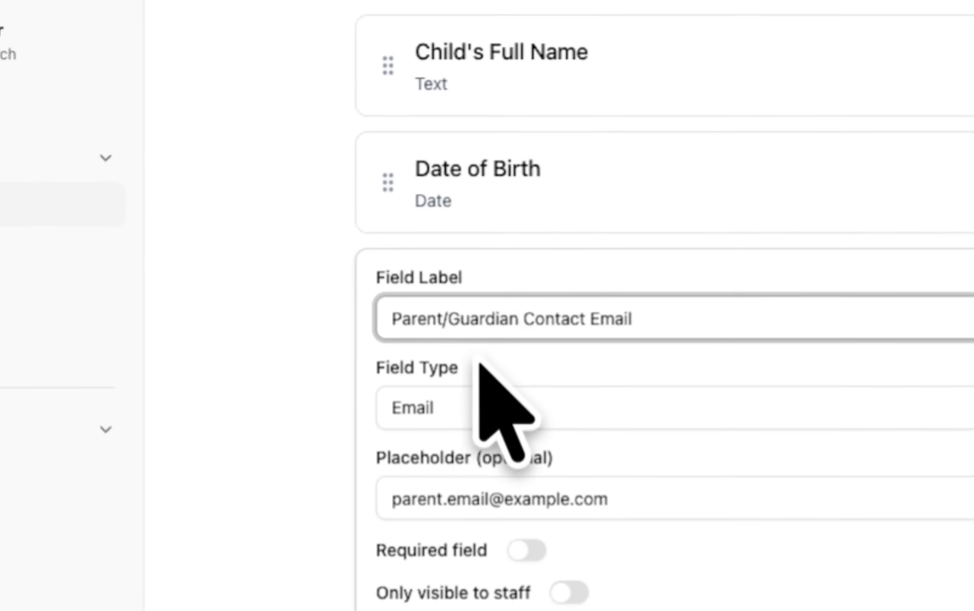
pyautogui.click(452, 431)
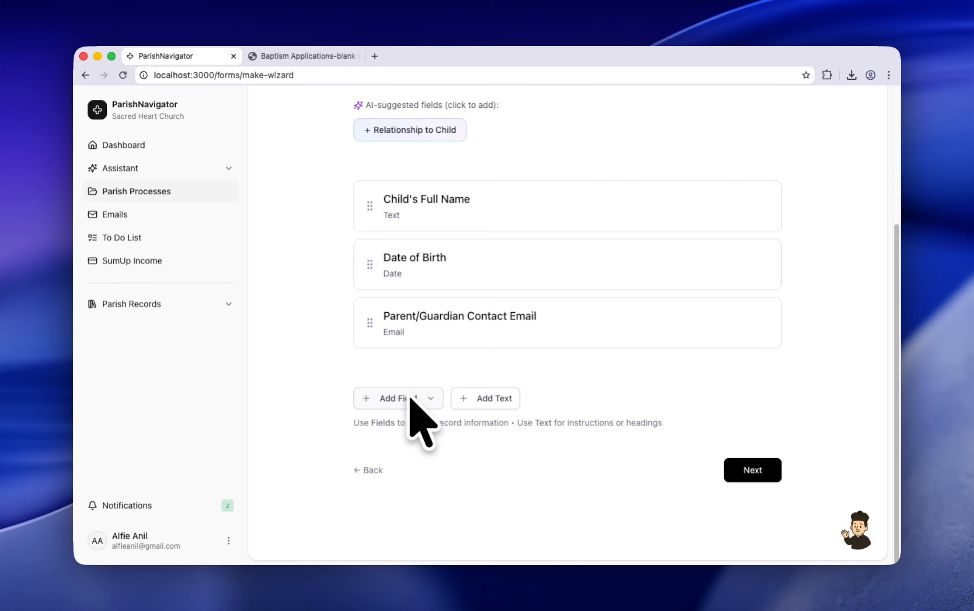
# Add a Text field labelled "Father's Name" to the form and save it.
pyautogui.click(410, 398)
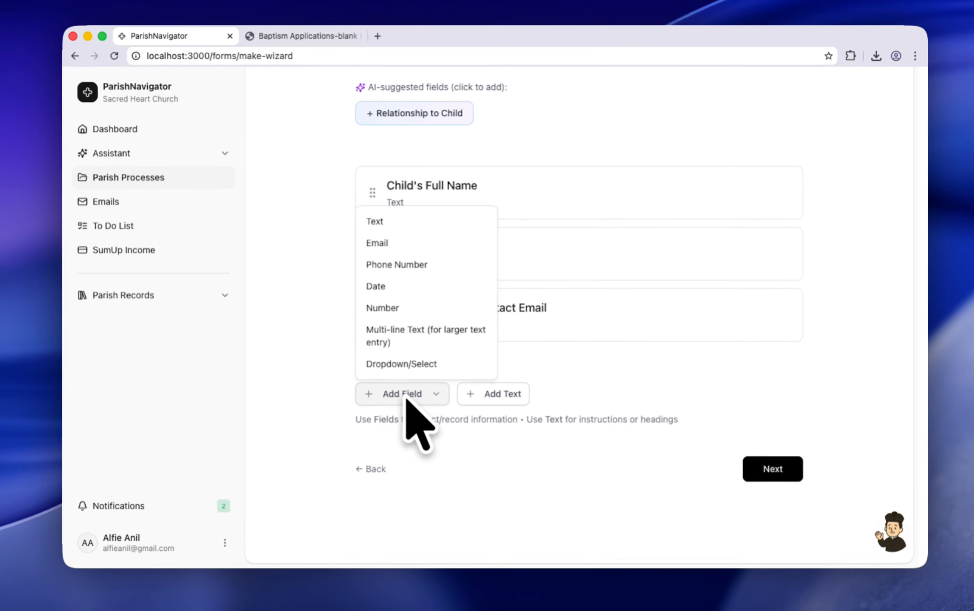
pyautogui.click(390, 400)
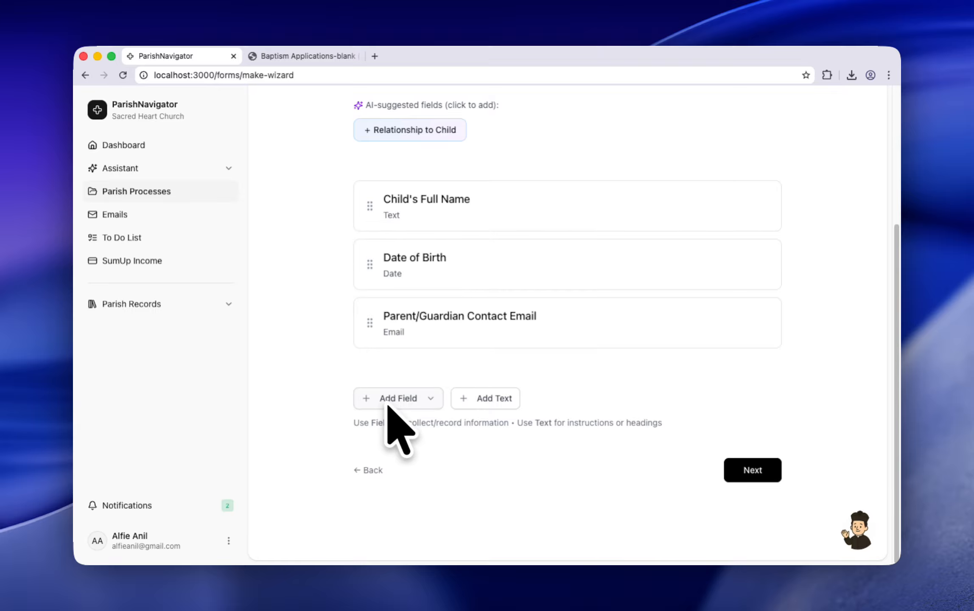
pyautogui.click(389, 404)
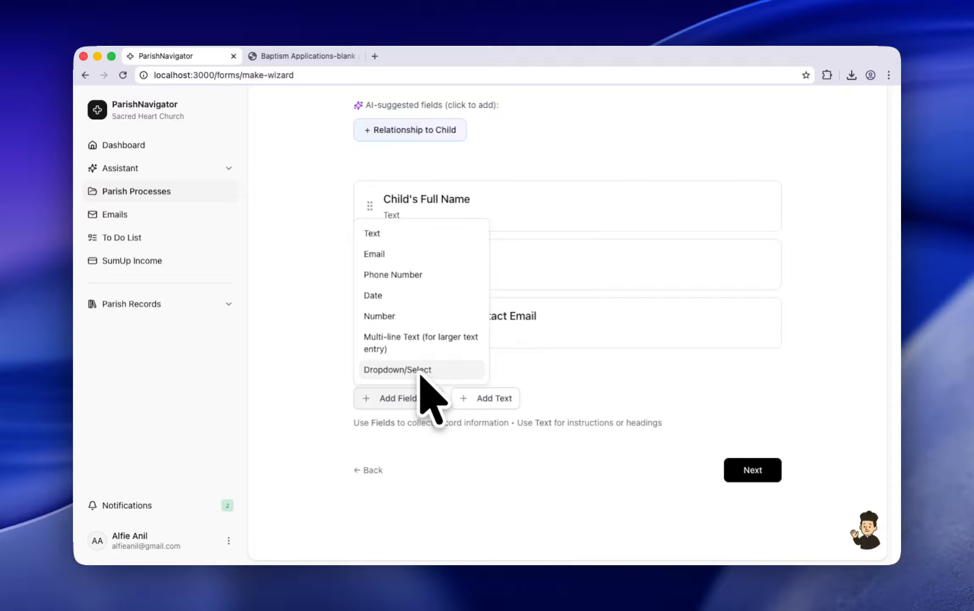
pyautogui.click(399, 236)
pyautogui.click(406, 250)
pyautogui.write("Father's")
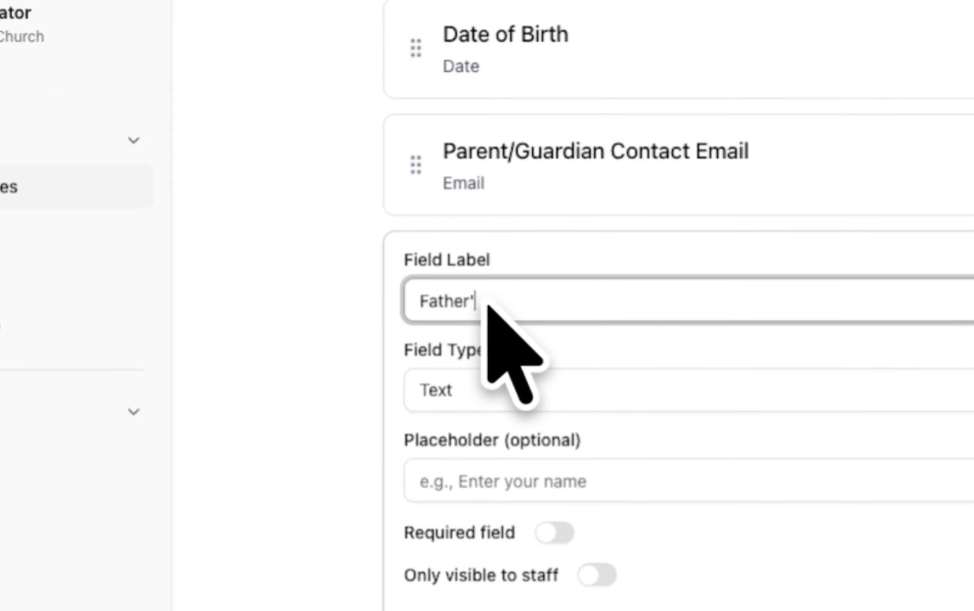
pyautogui.write(' Name')
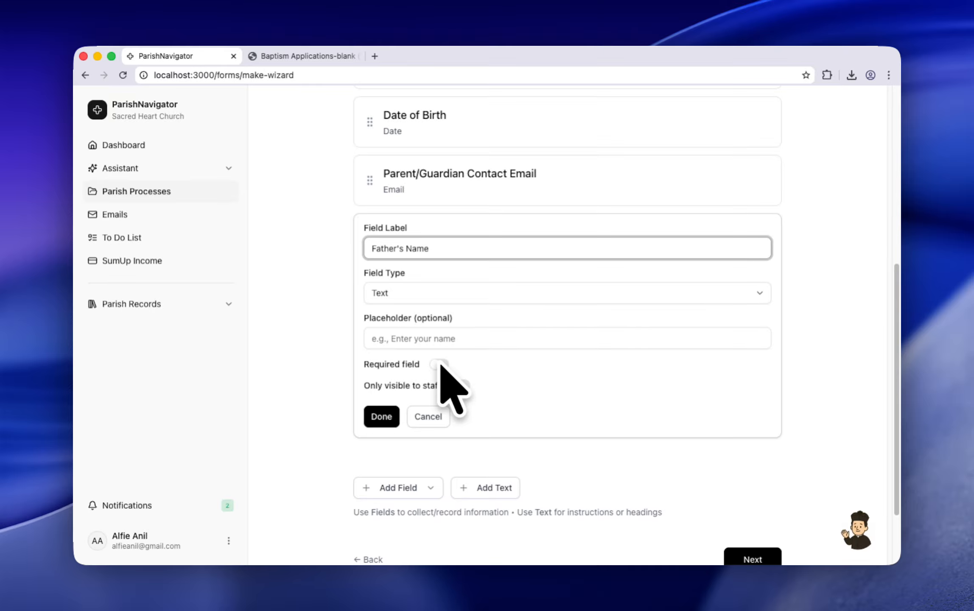
pyautogui.click(388, 407)
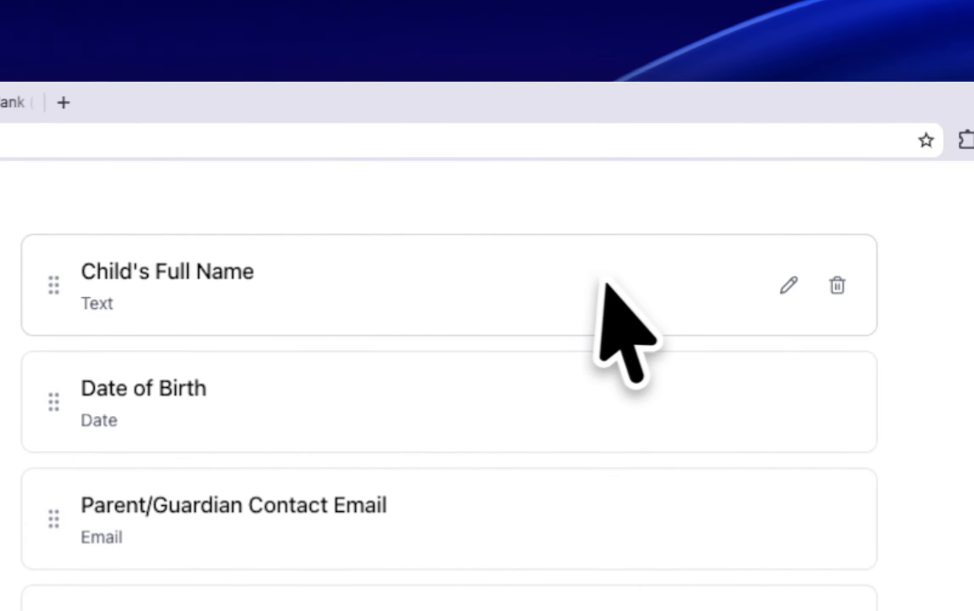
# Make the Child's Full Name field required and save the change.
pyautogui.click(789, 285)
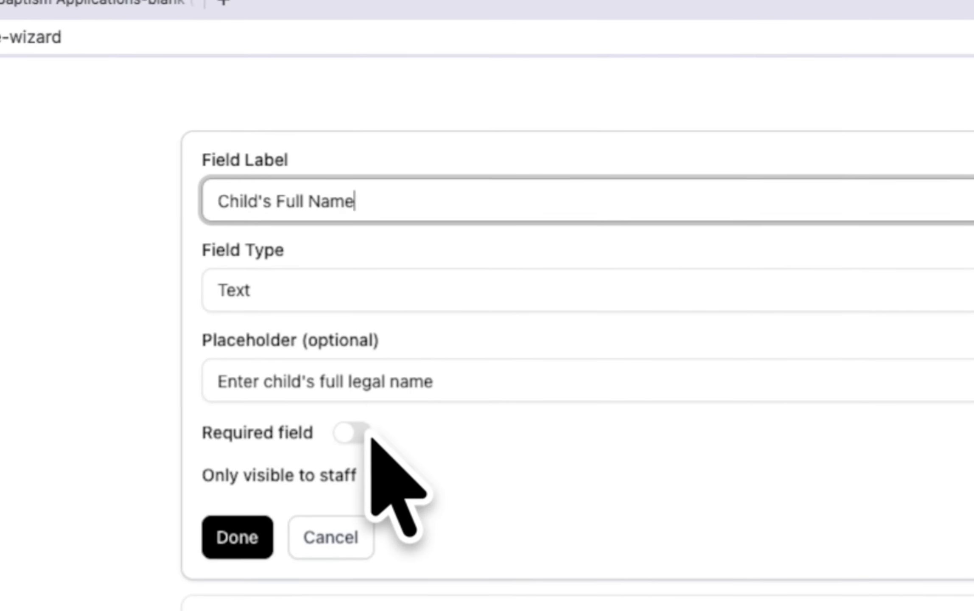
pyautogui.click(357, 433)
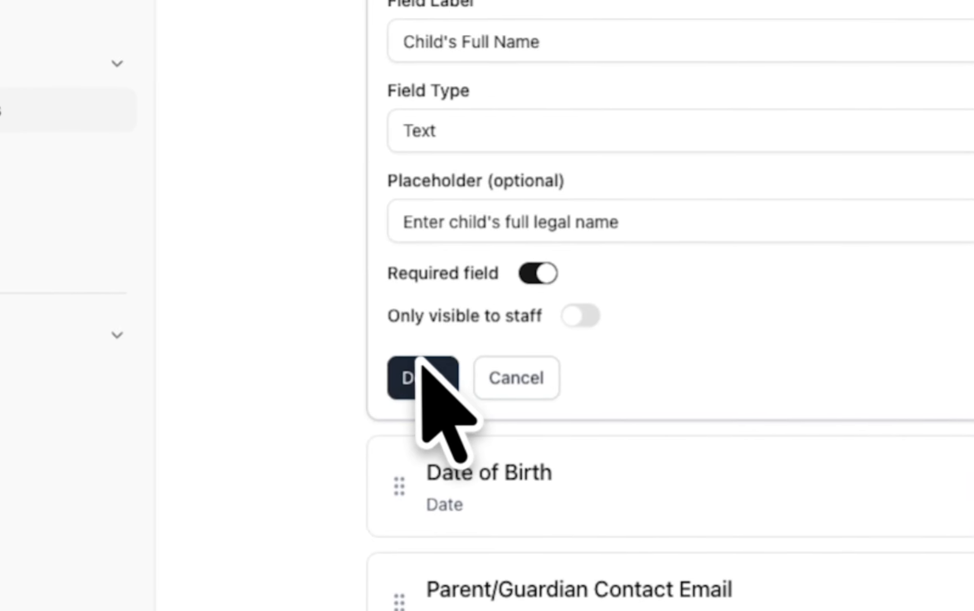
pyautogui.click(238, 536)
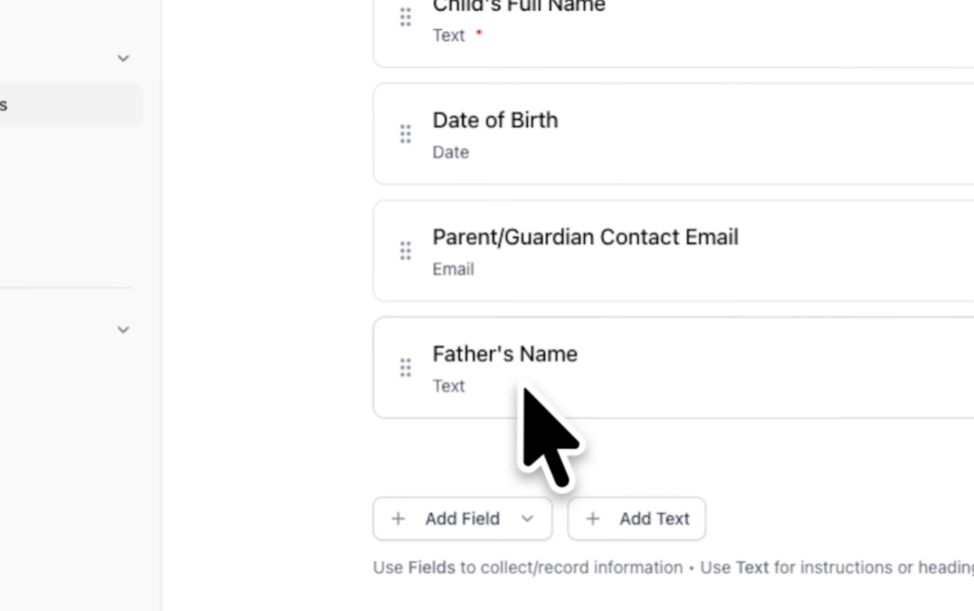
# Add a Text field labelled "Mother's Name" below the Father's Name field and save it.
pyautogui.click(517, 501)
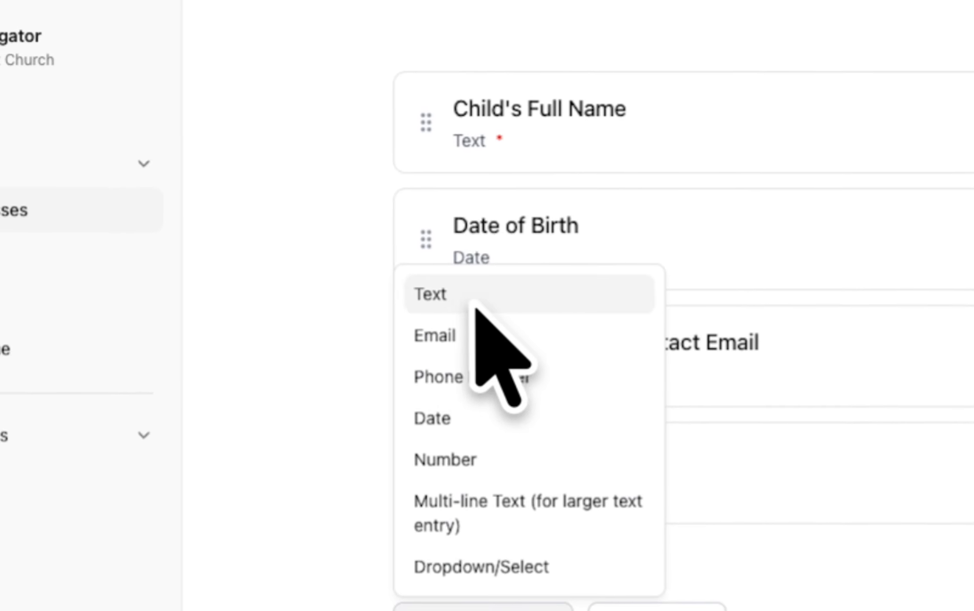
pyautogui.click(475, 309)
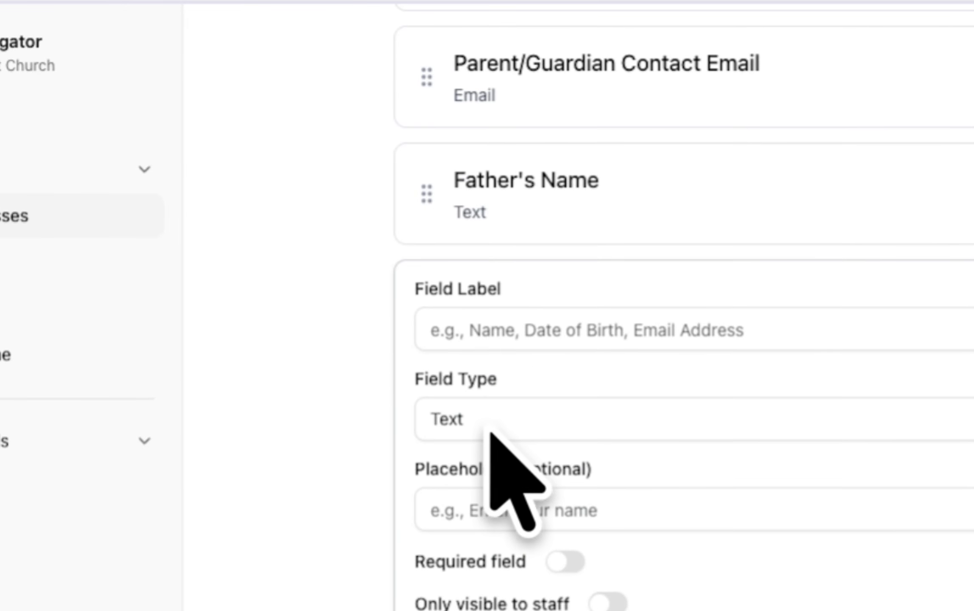
pyautogui.click(503, 344)
pyautogui.write("Mother's")
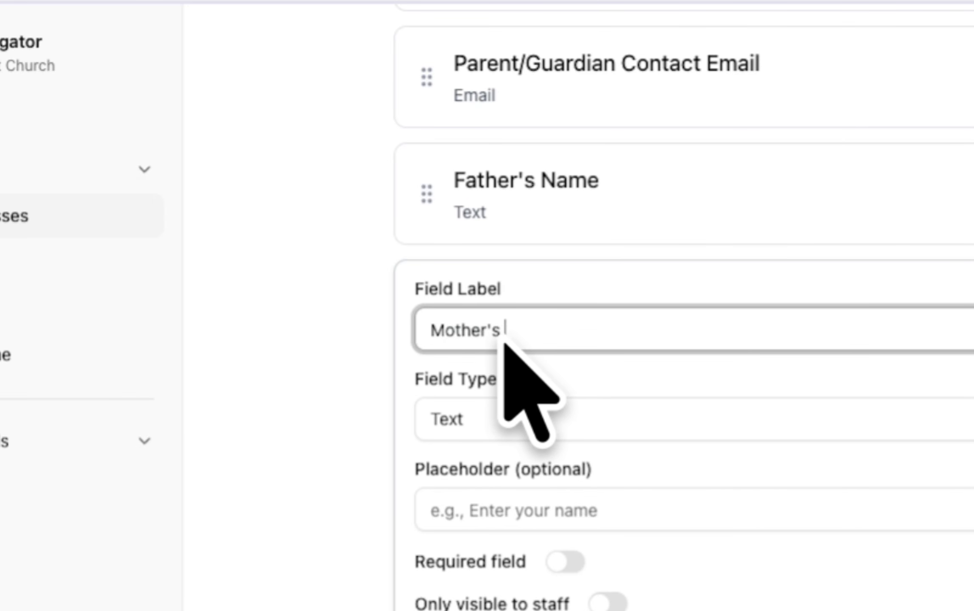
pyautogui.write(' Name')
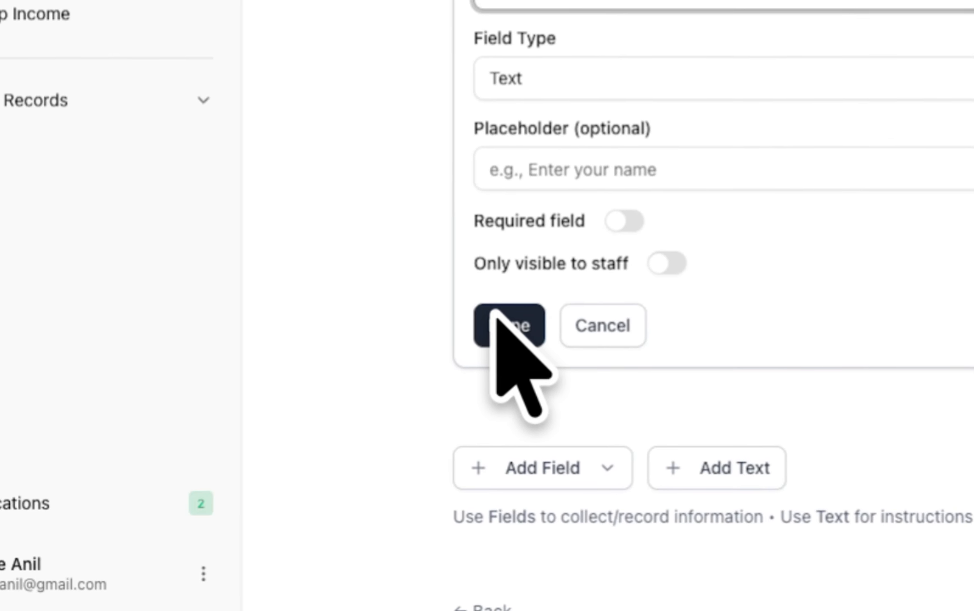
pyautogui.click(505, 369)
# Add a Phone Number field labelled "Parent's Phone Number" and save it.
pyautogui.click(585, 293)
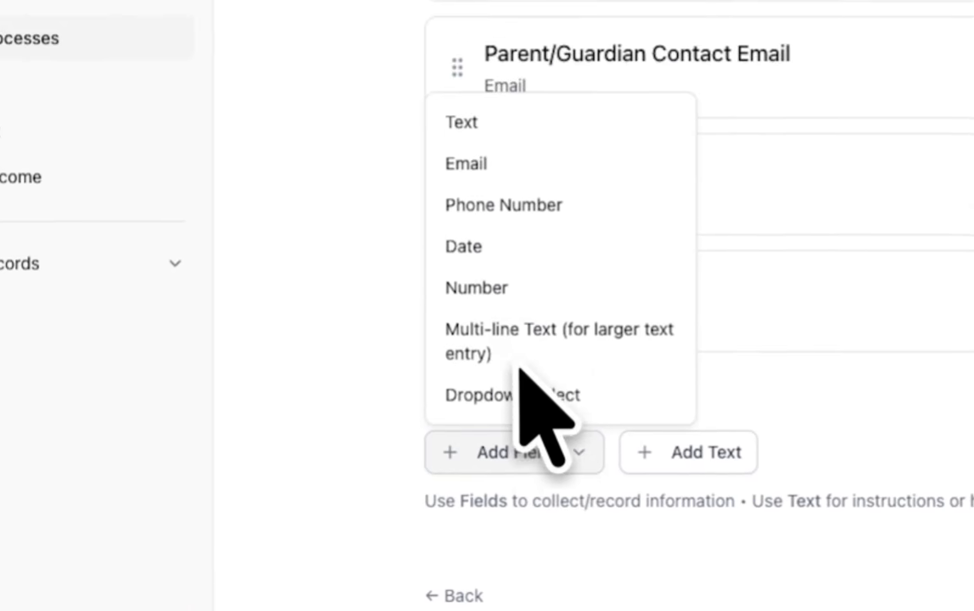
pyautogui.click(504, 204)
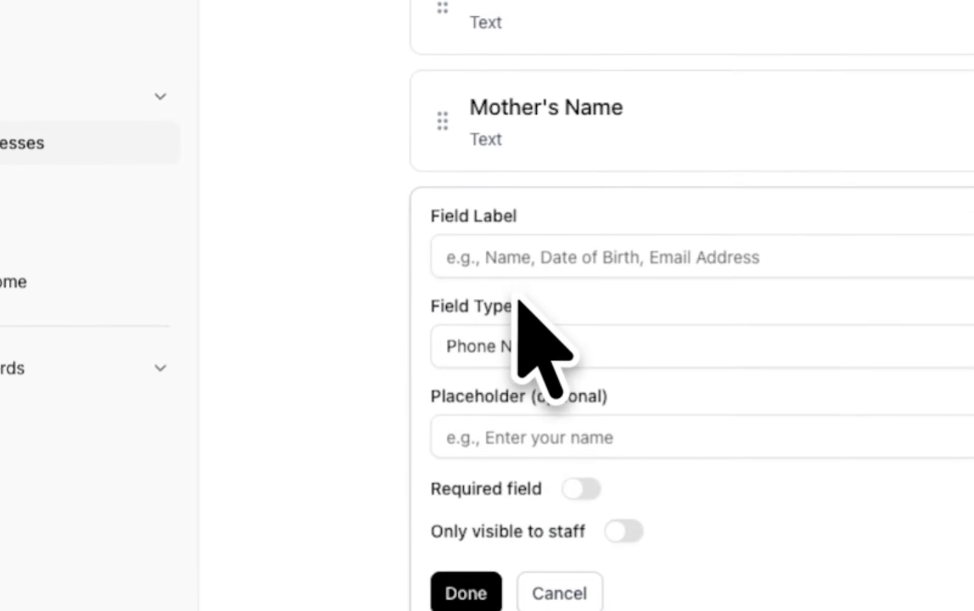
pyautogui.write('P')
pyautogui.press('BackSpace')
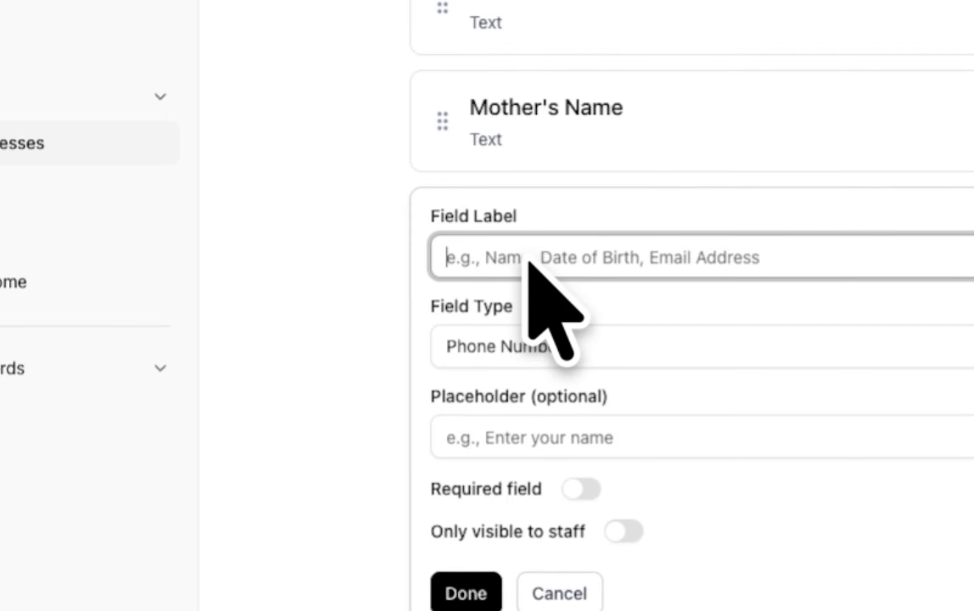
pyautogui.write("Parent's Phone Number")
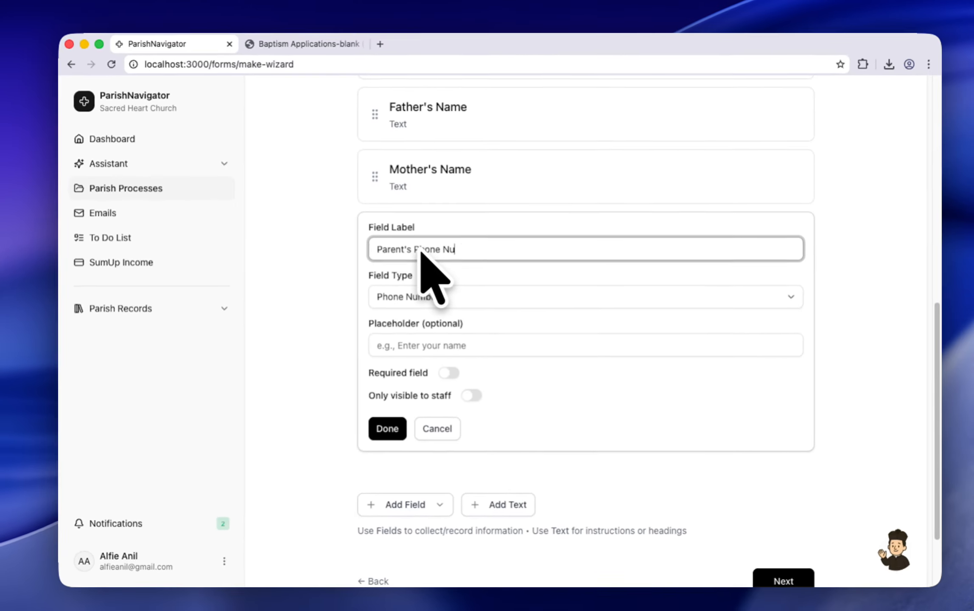
pyautogui.click(381, 416)
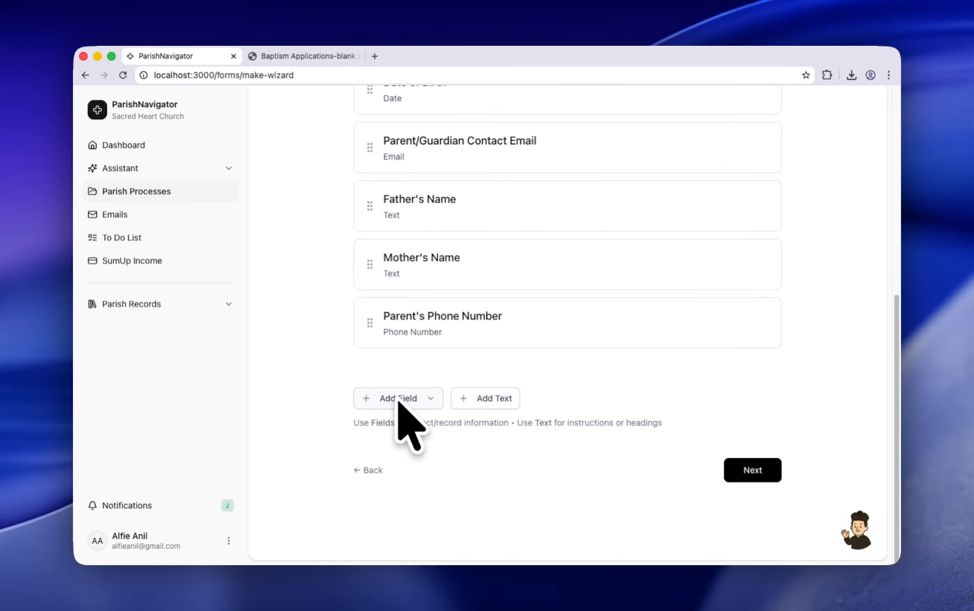
# Add a Dropdown/Select field labelled "Which Church do you want the Baptism?" after the phone number field.
pyautogui.click(398, 399)
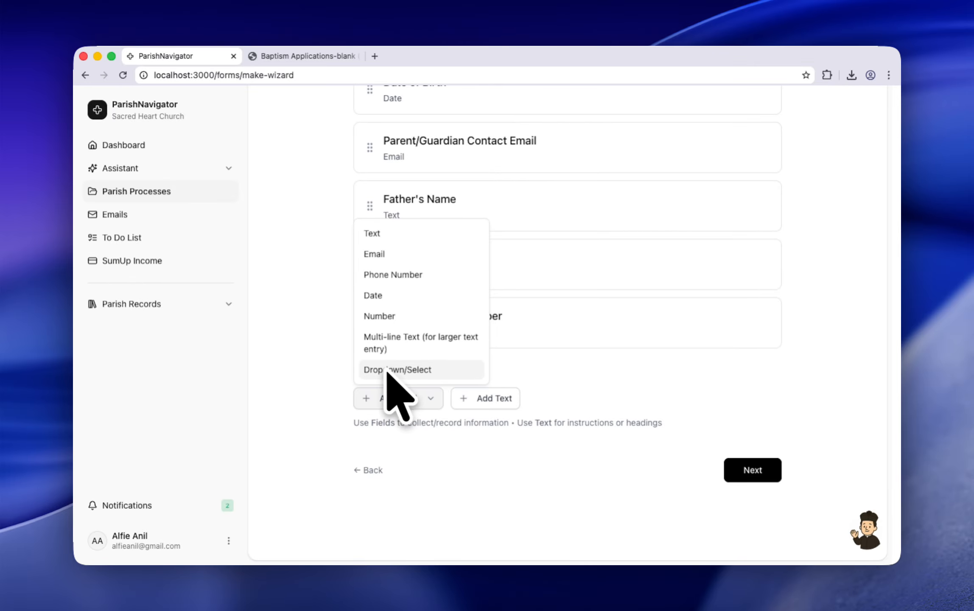
pyautogui.click(426, 370)
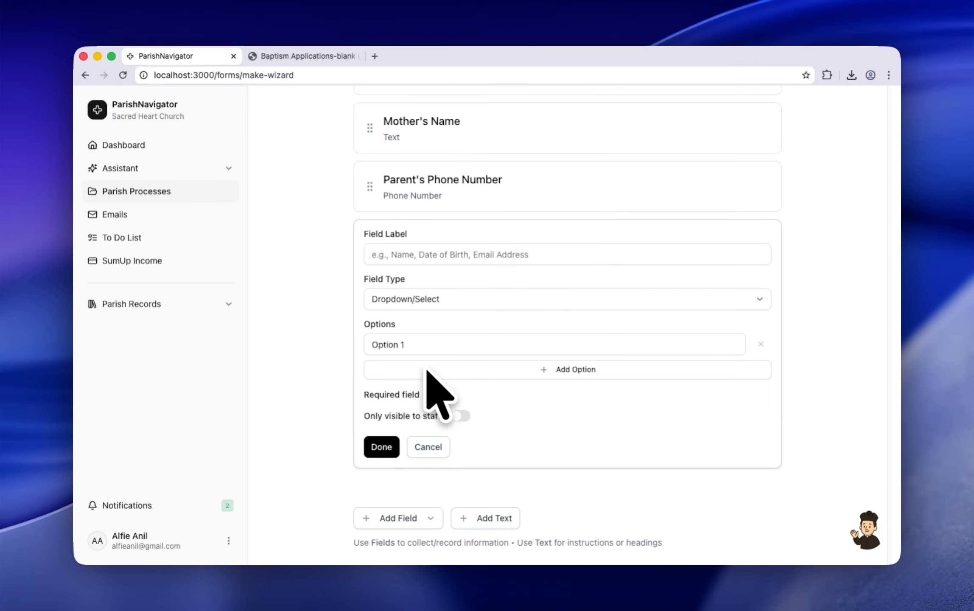
pyautogui.click(454, 237)
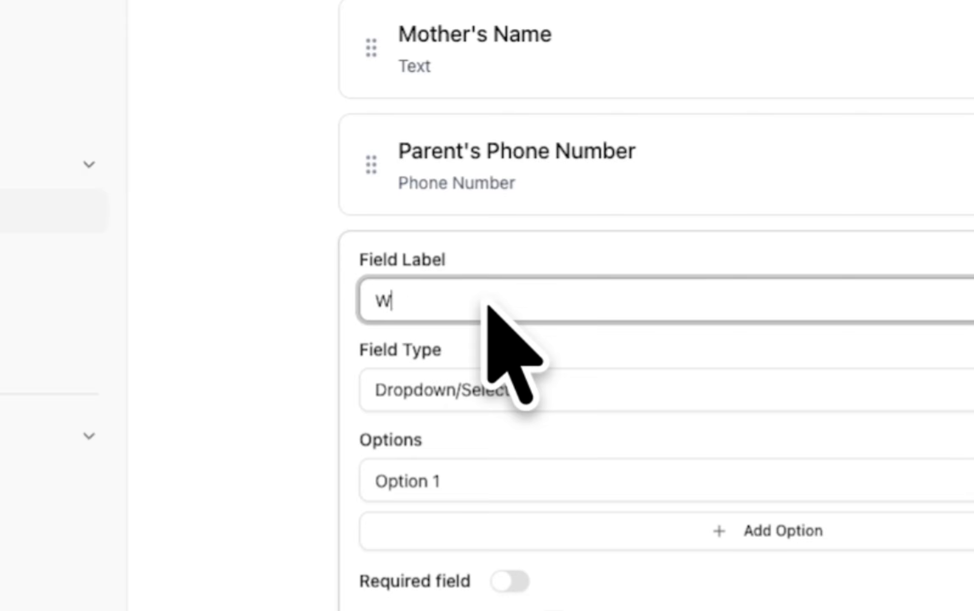
pyautogui.write('Which Church do you wa')
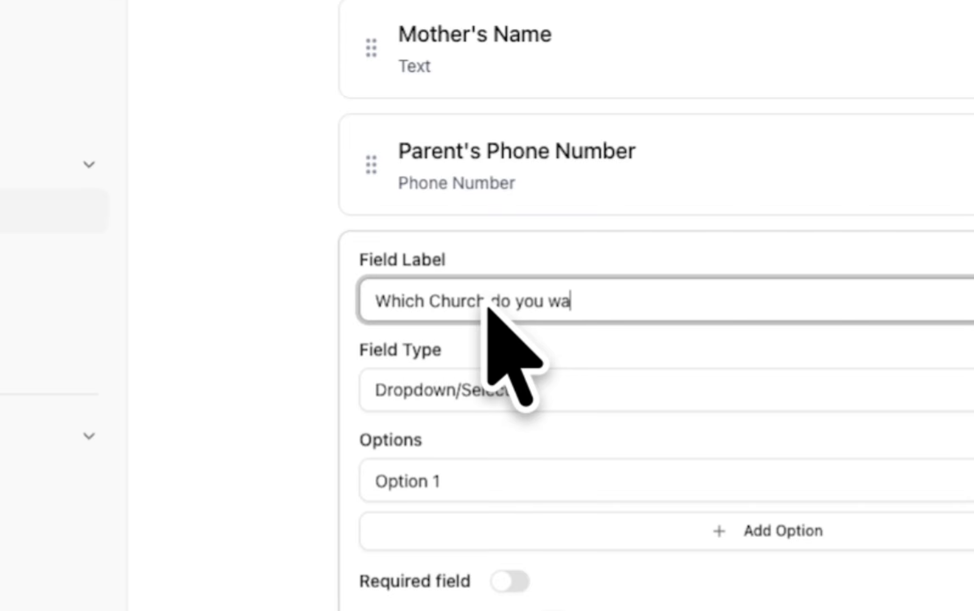
pyautogui.write('nt the Baptism?')
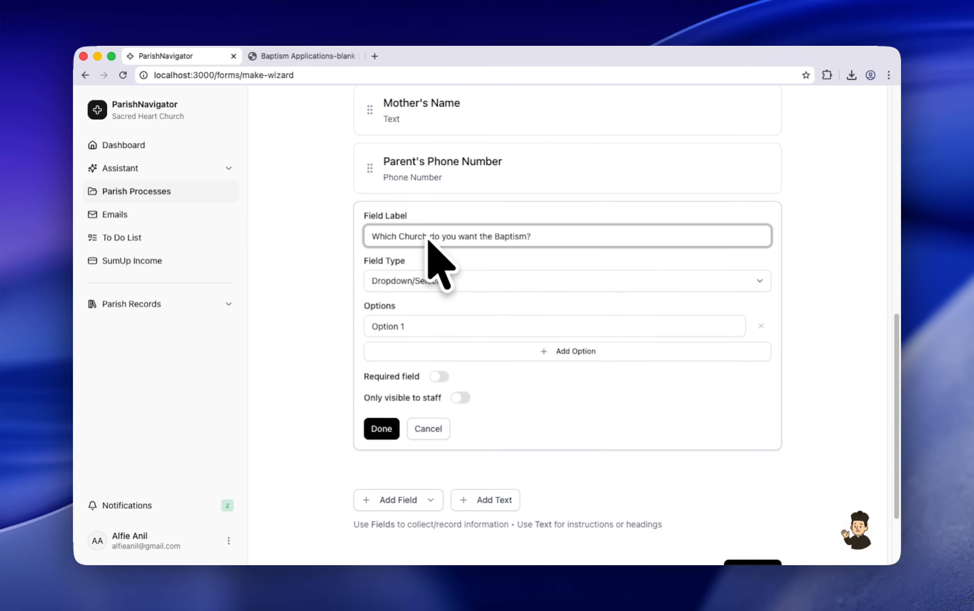
# Give the church dropdown field the options "Sacred Heart" and "St Cuthbert's" and save the field.
pyautogui.click(421, 326)
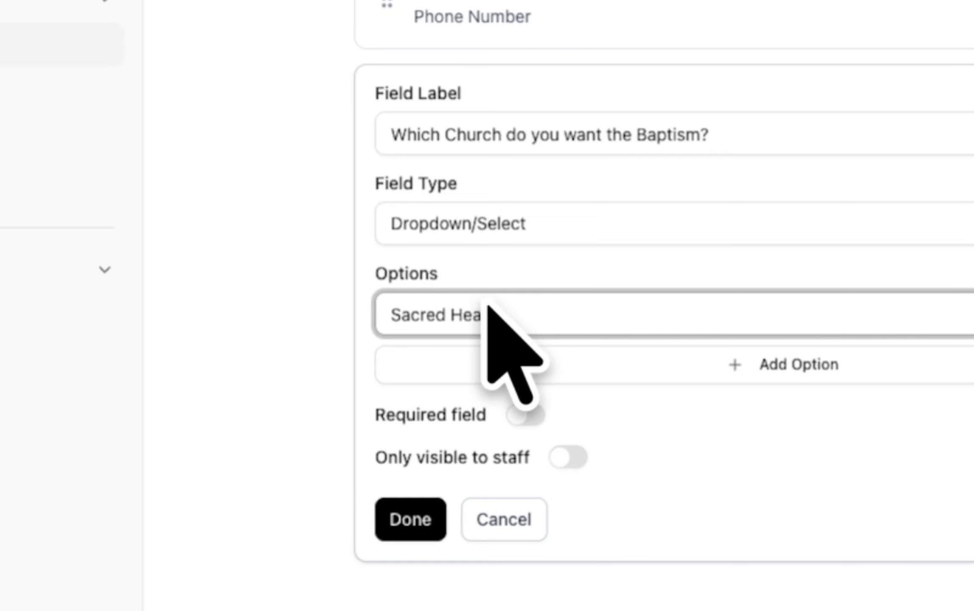
pyautogui.write('Sacred Heart')
pyautogui.click(484, 360)
pyautogui.write("St Cuthbert's")
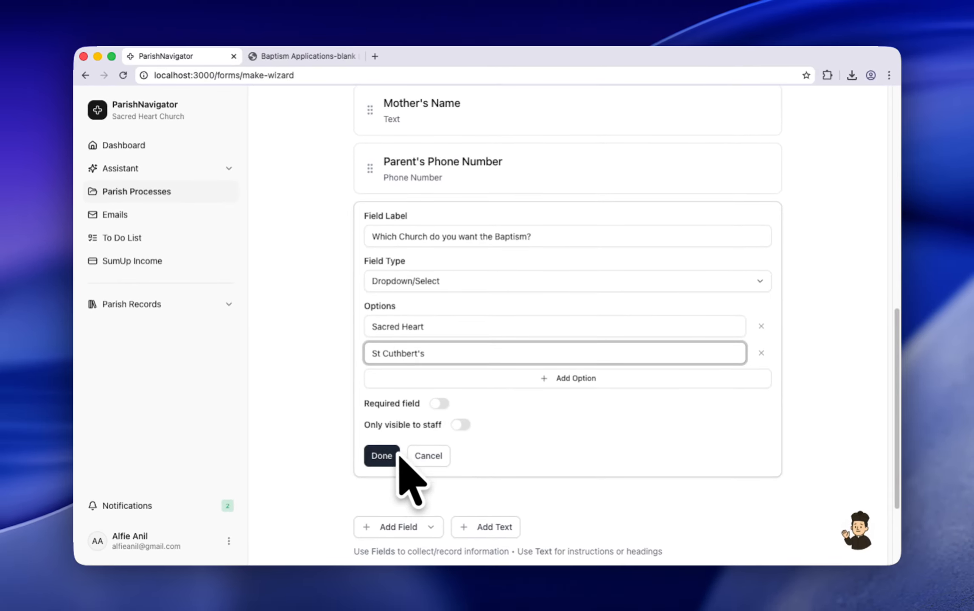
pyautogui.click(390, 460)
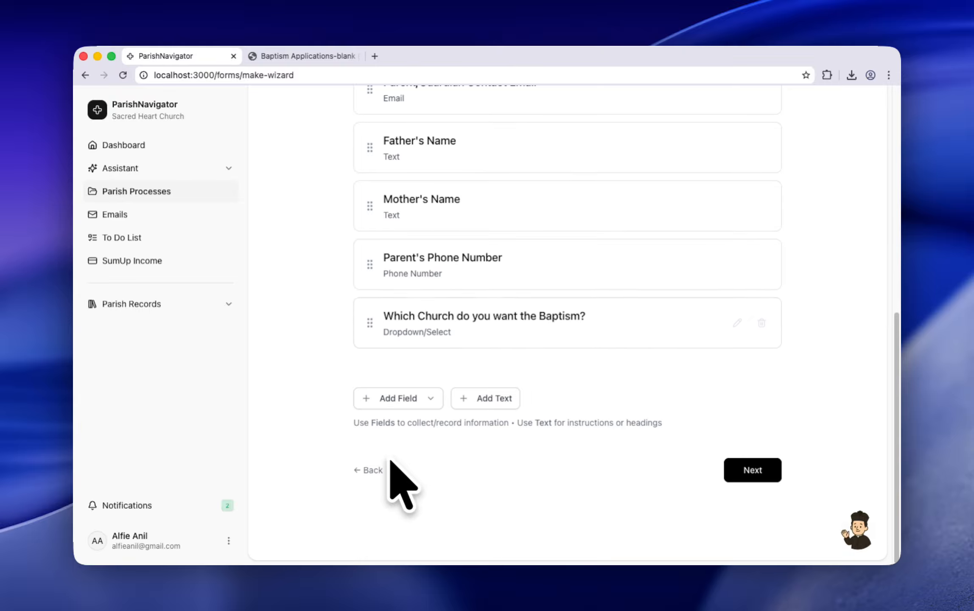
# Add a Text/Heading block below the "Which Church do you want the Baptism?" field.
pyautogui.scroll(10, 488, 314)
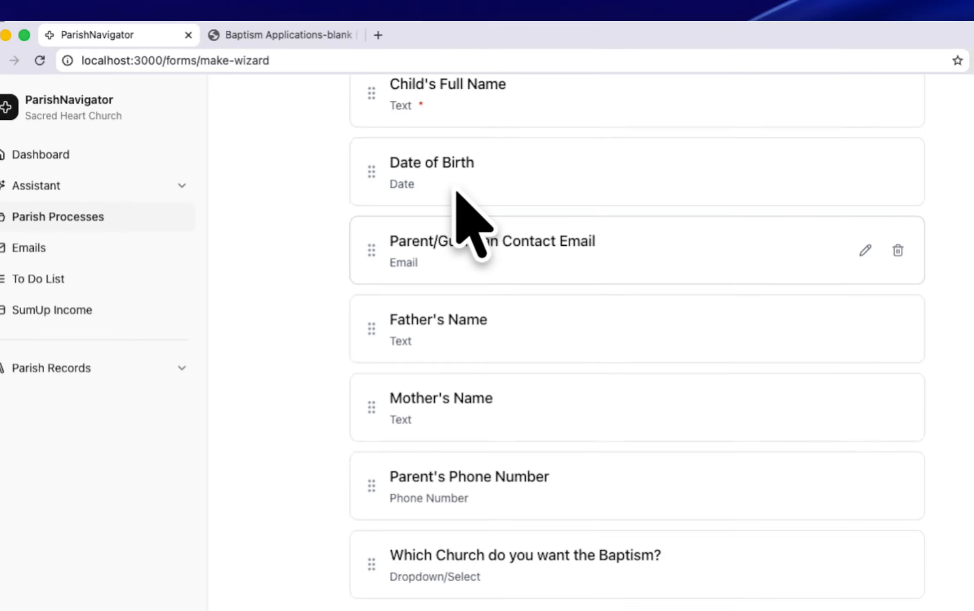
pyautogui.scroll(-2, 459, 193)
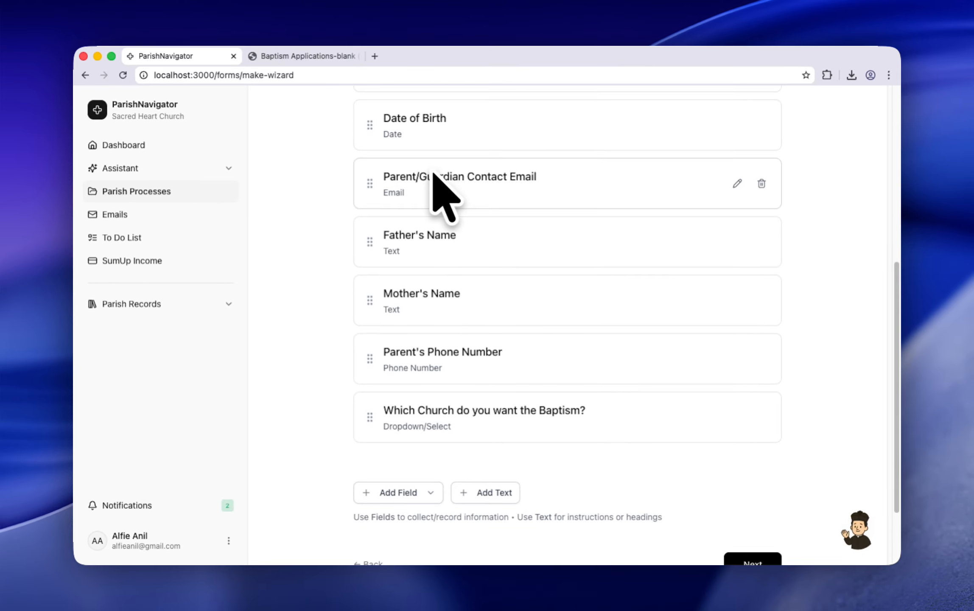
pyautogui.click(481, 492)
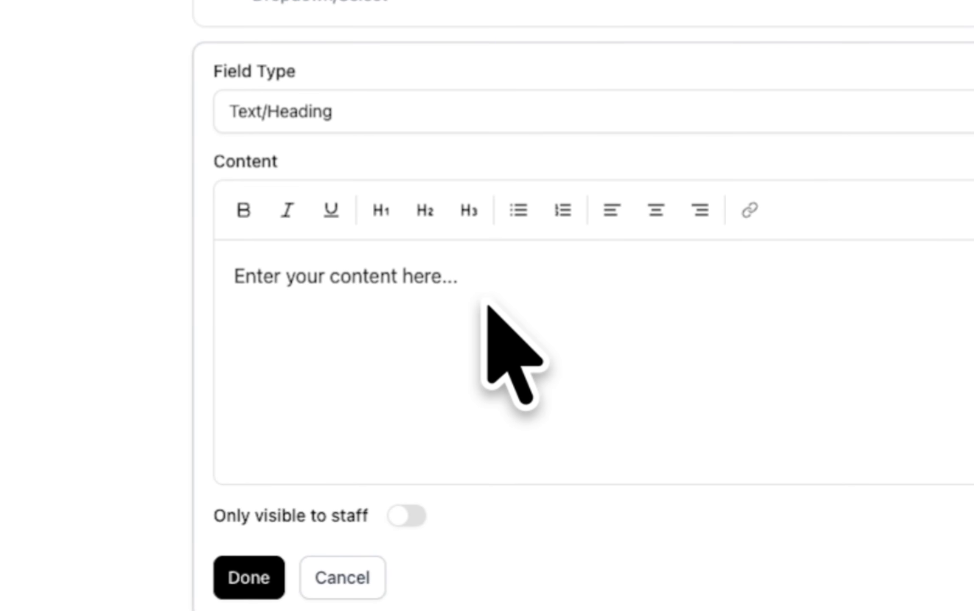
pyautogui.press('super+a')
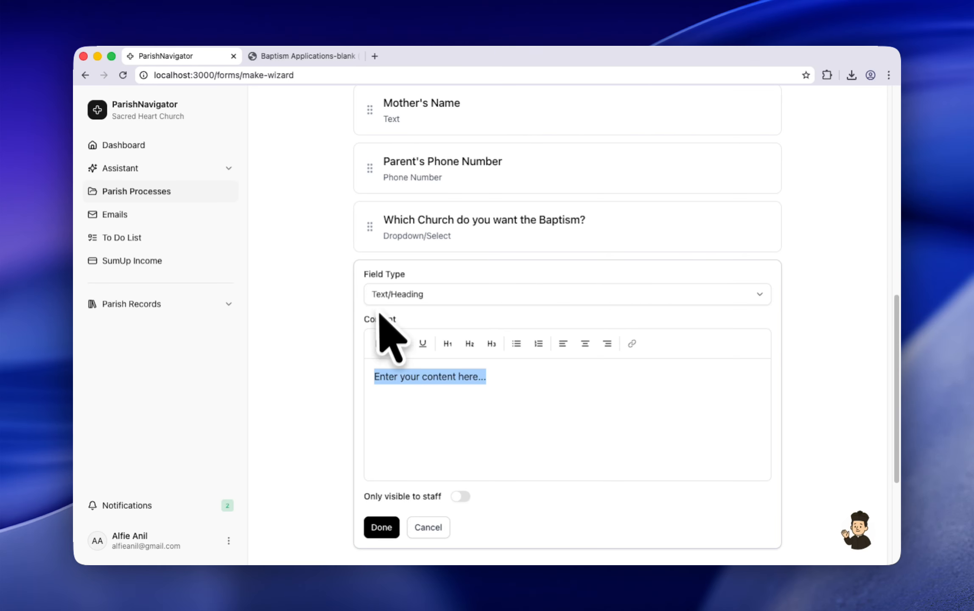
# Replace the block's placeholder content with the "Baptism Application Form" heading and introduction copied from the blank application PDF.
pyautogui.click(305, 57)
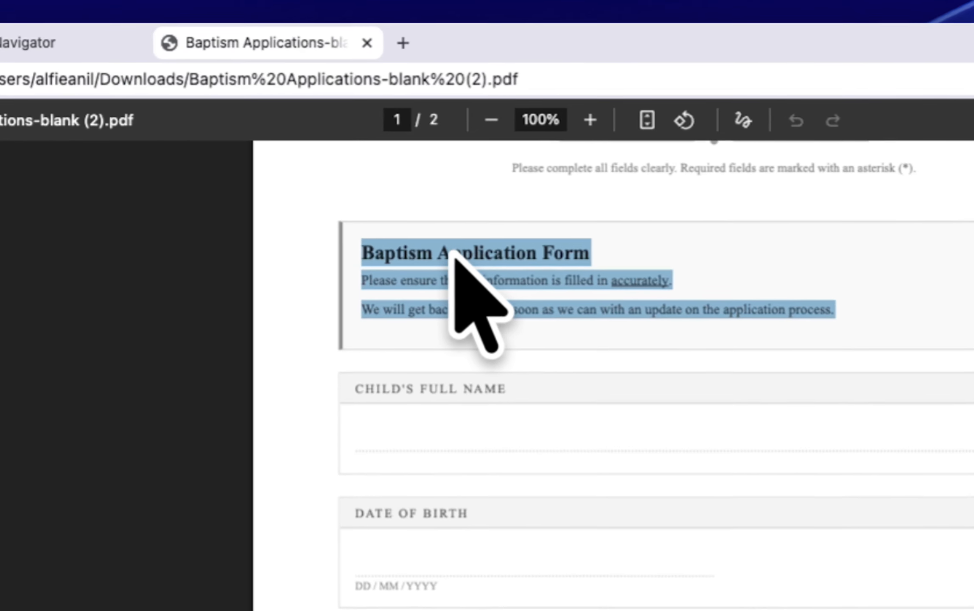
pyautogui.rightClick(454, 255)
pyautogui.click(487, 309)
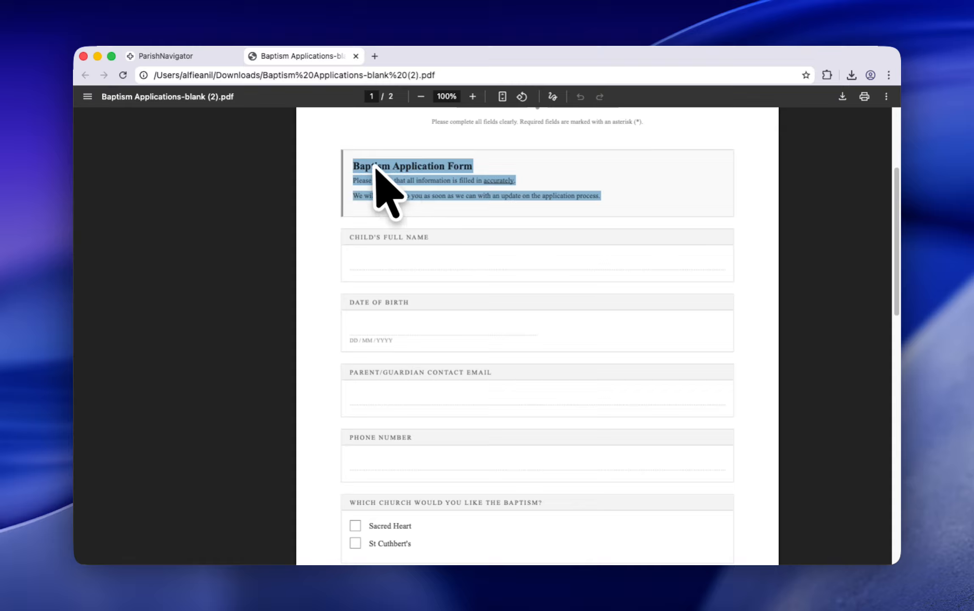
pyautogui.click(178, 56)
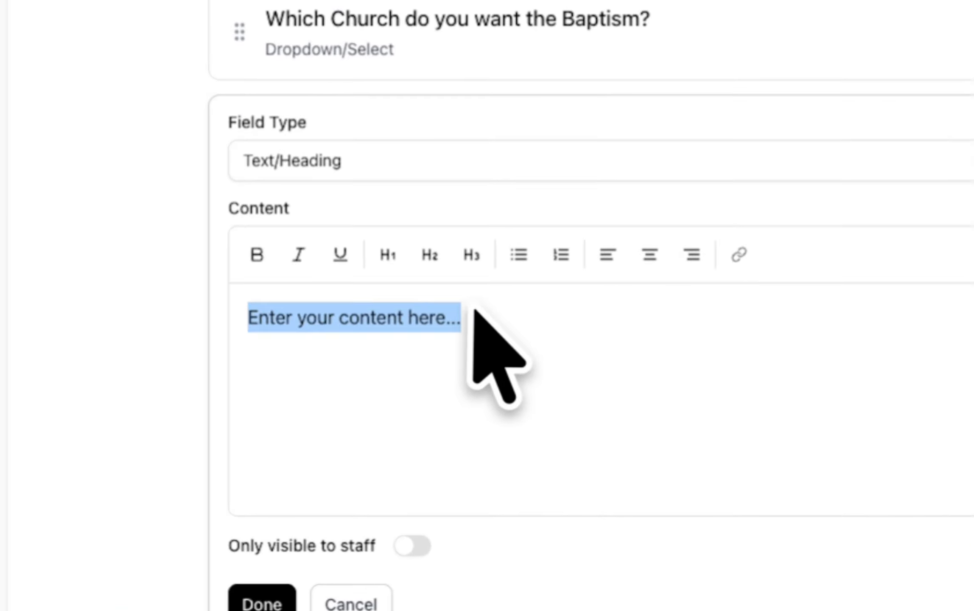
pyautogui.click(499, 372)
pyautogui.press('super+a')
pyautogui.press('super+v')
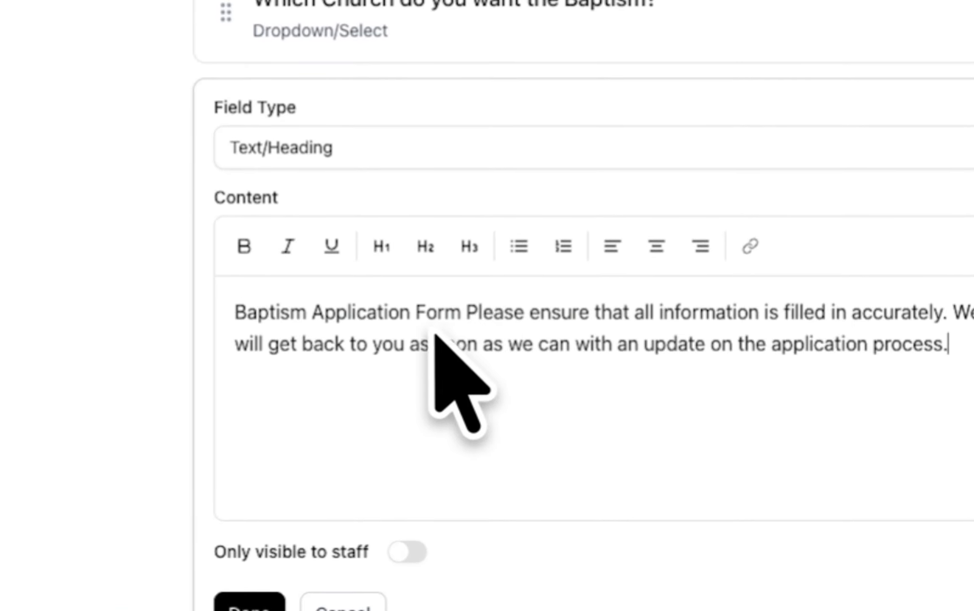
# Split the pasted content into three paragraphs, starting new ones at "Please ensure" and "We will get back".
pyautogui.click(467, 313)
pyautogui.press('Return')
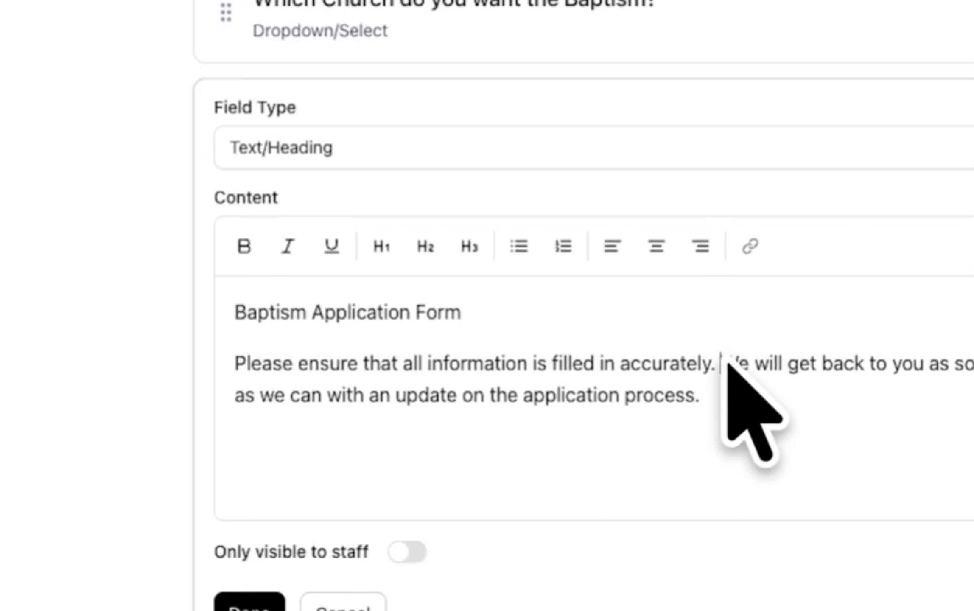
pyautogui.press('Return')
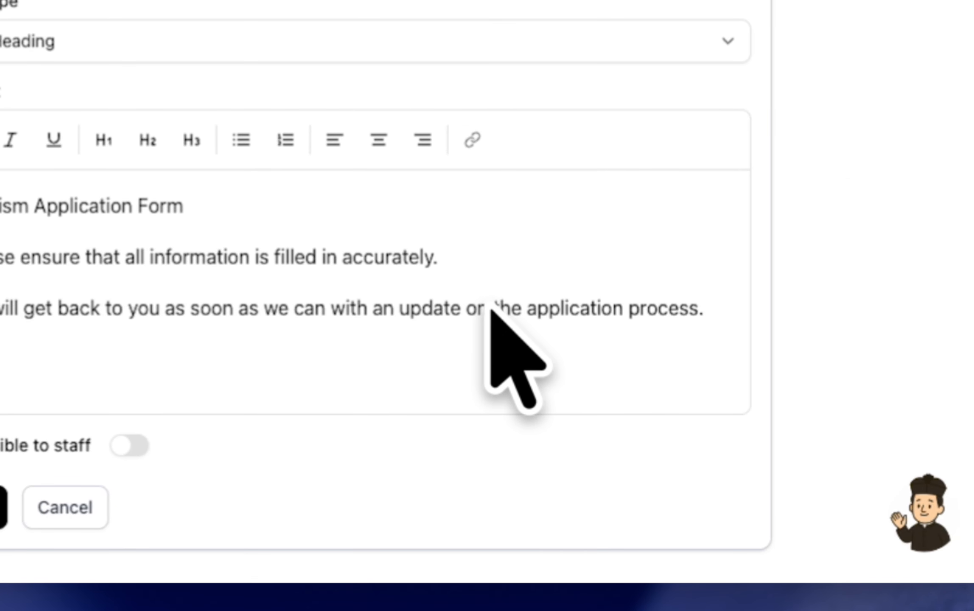
# Format the "Baptism Application Form" line as a level 1 heading.
pyautogui.tripleClick(195, 207)
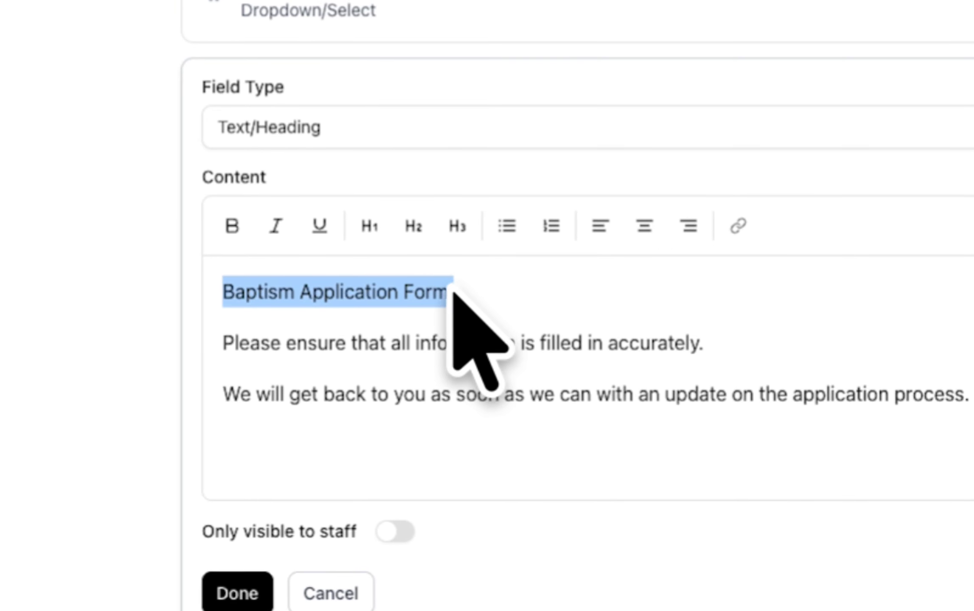
pyautogui.click(377, 229)
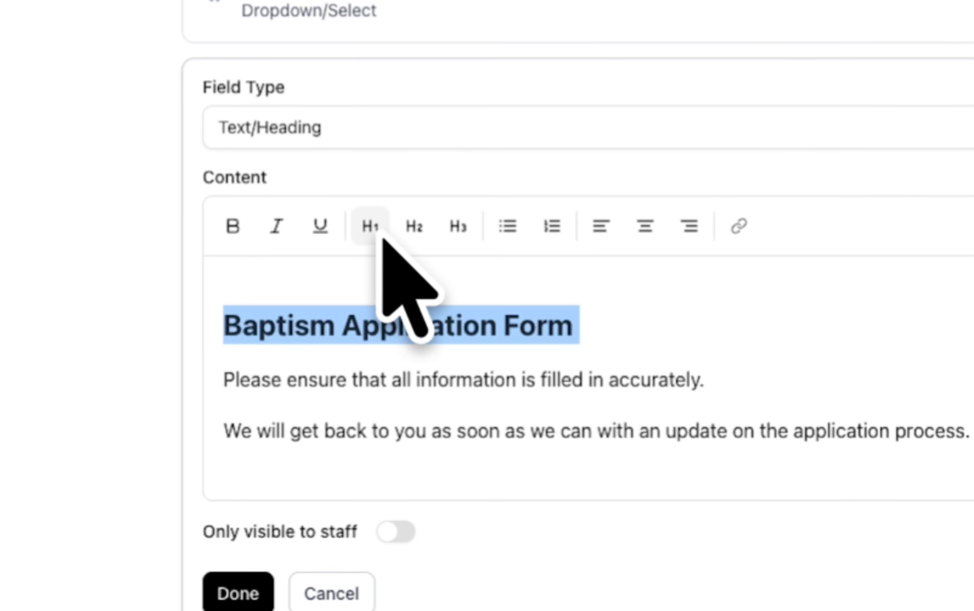
pyautogui.click(419, 232)
pyautogui.click(385, 234)
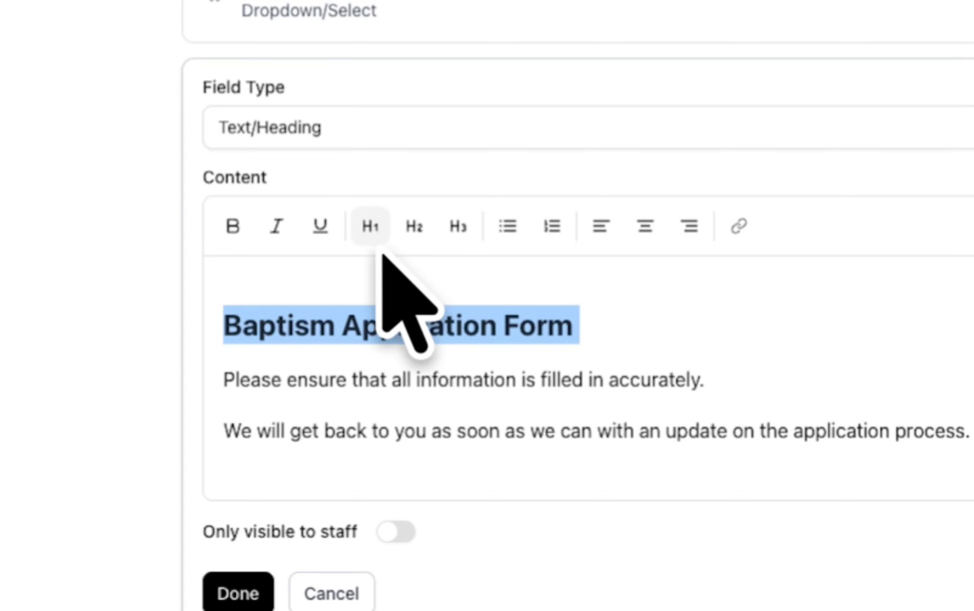
# Underline the word "accurately" in the introduction and save the text block.
pyautogui.click(617, 392)
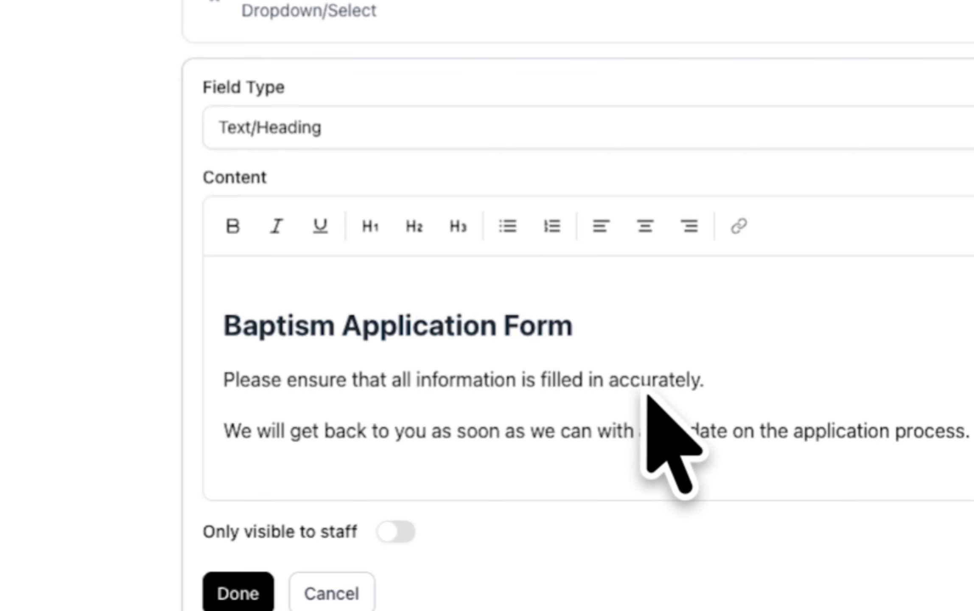
pyautogui.doubleClick(632, 386)
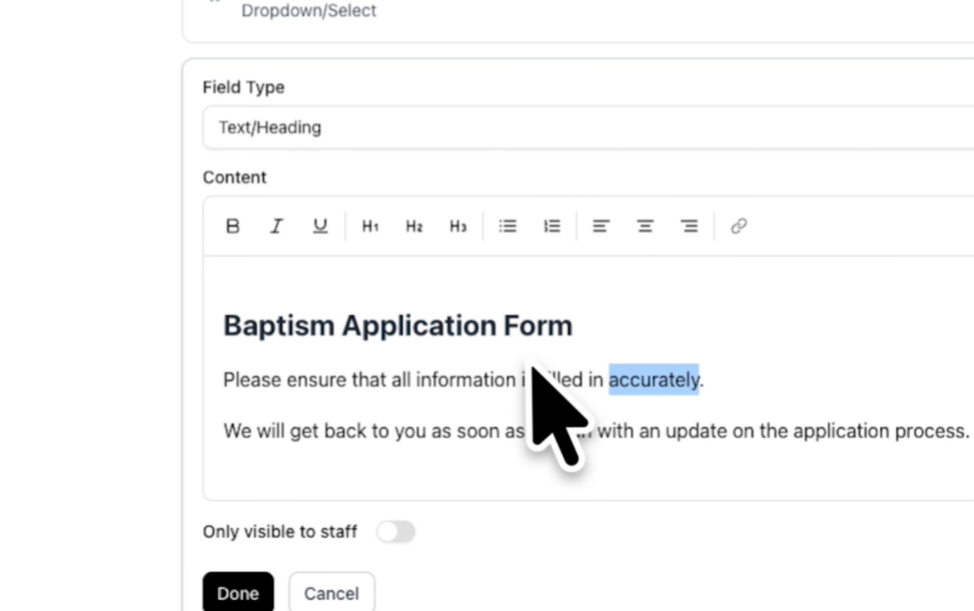
pyautogui.click(321, 219)
pyautogui.click(400, 323)
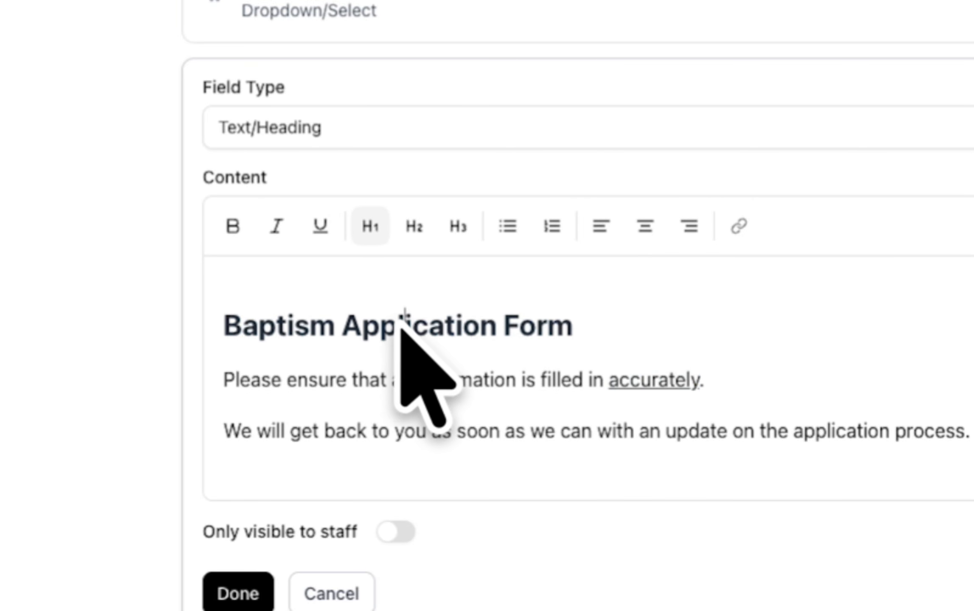
pyautogui.click(250, 591)
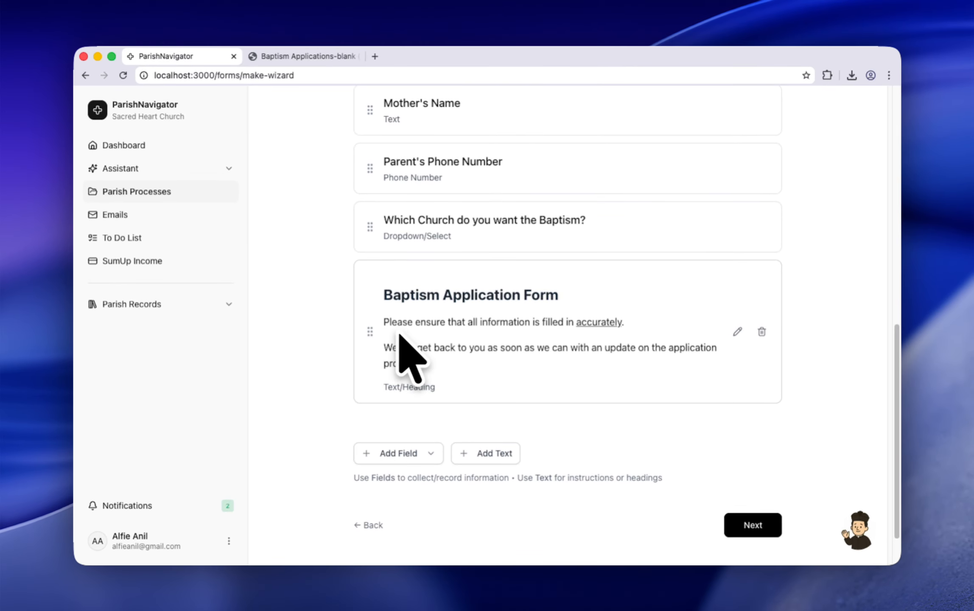
# Move the Baptism Application Form text block to the start of the form, above Child's Full Name.
pyautogui.moveTo(379, 341); pyautogui.dragTo(379, 86)
pyautogui.scroll(7, 384, 131)
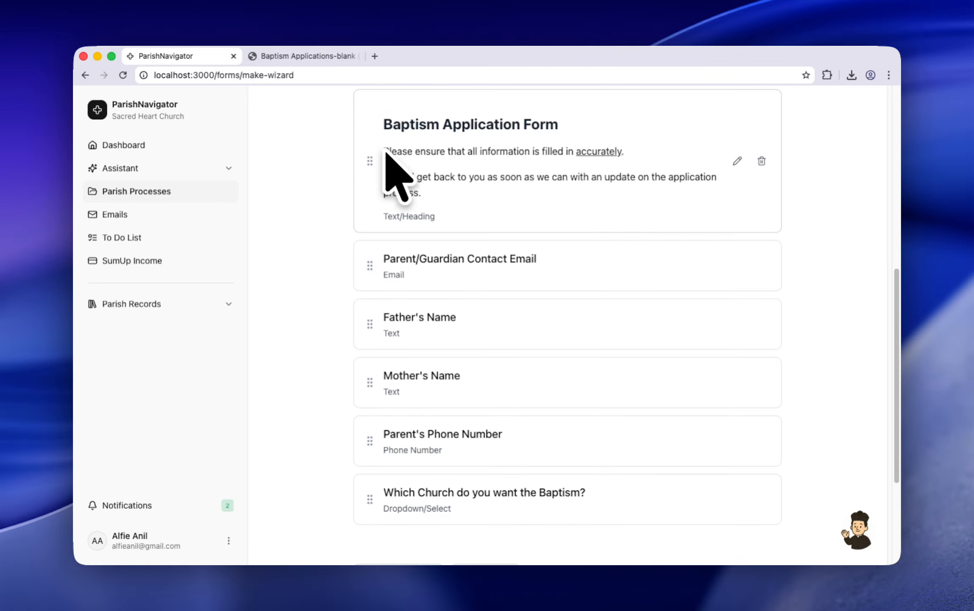
pyautogui.moveTo(414, 294); pyautogui.dragTo(418, 184)
# Add a Date field labelled "Date of Baptism" that is only visible to staff, and save it.
pyautogui.scroll(-10, 410, 214)
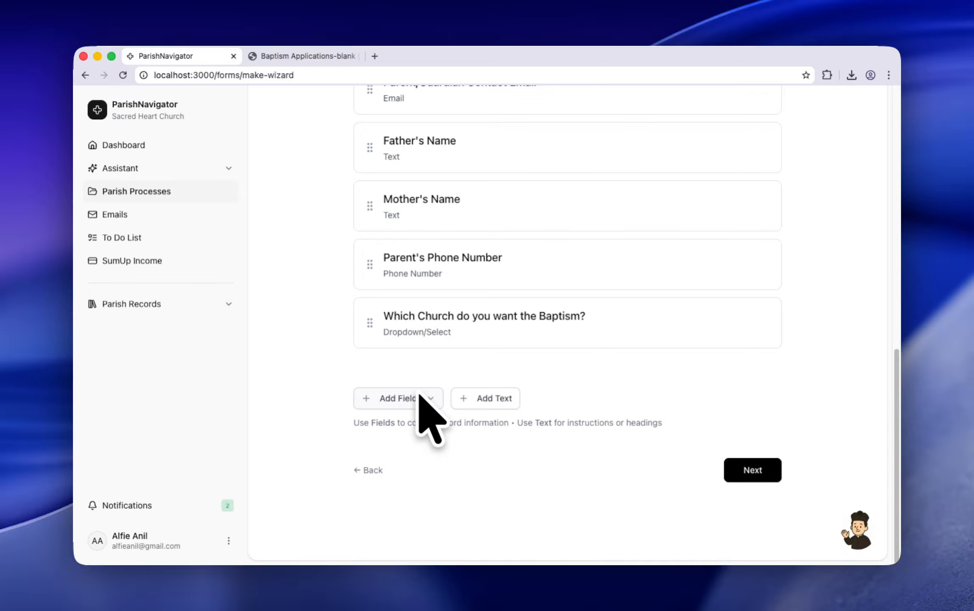
pyautogui.click(419, 397)
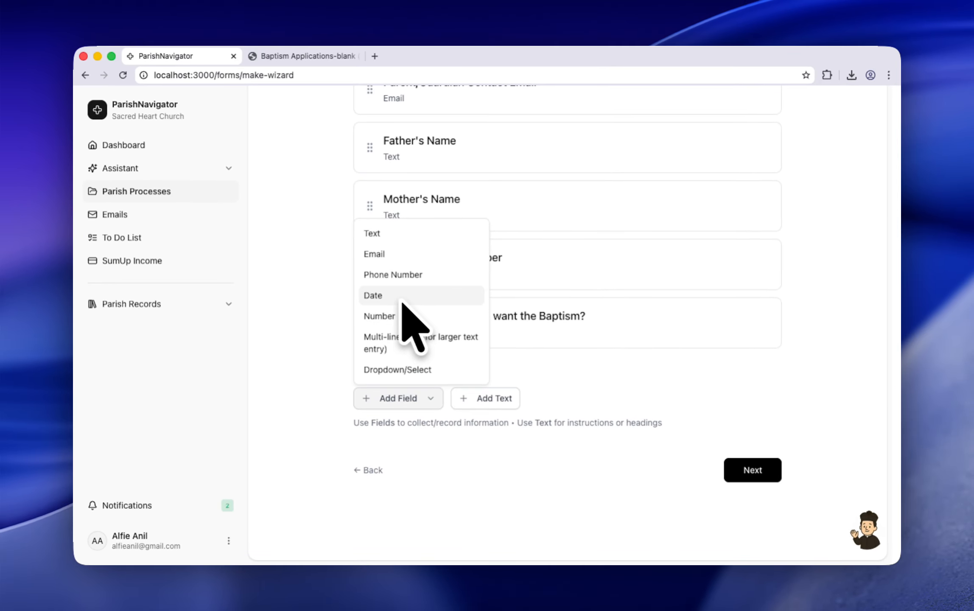
pyautogui.click(402, 299)
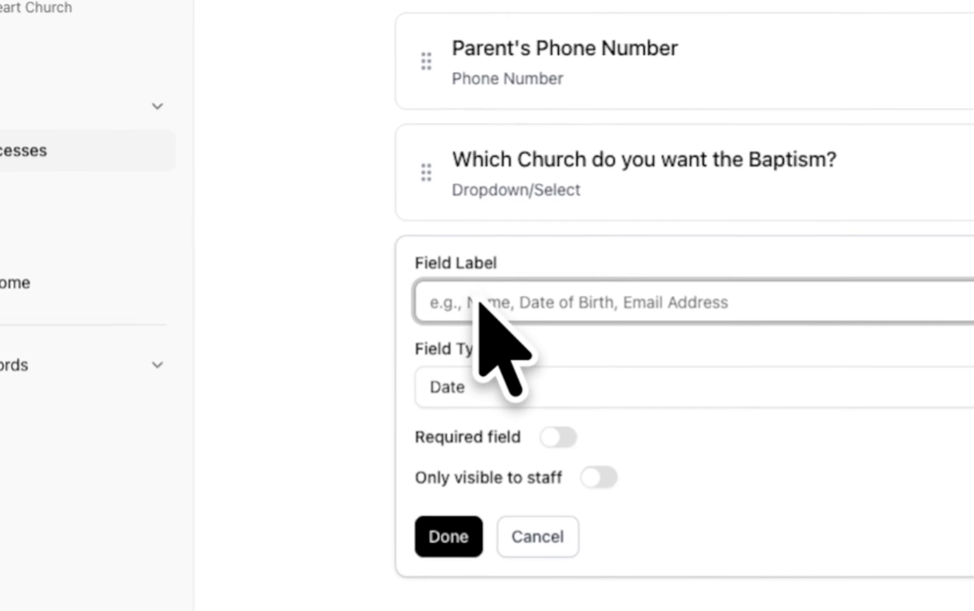
pyautogui.write('Date of Baptism')
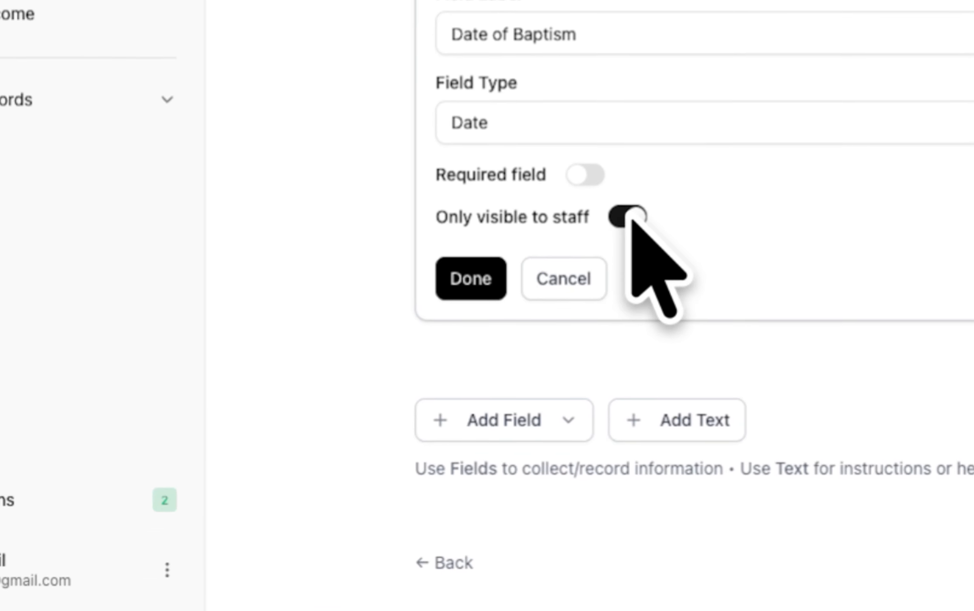
pyautogui.click(485, 295)
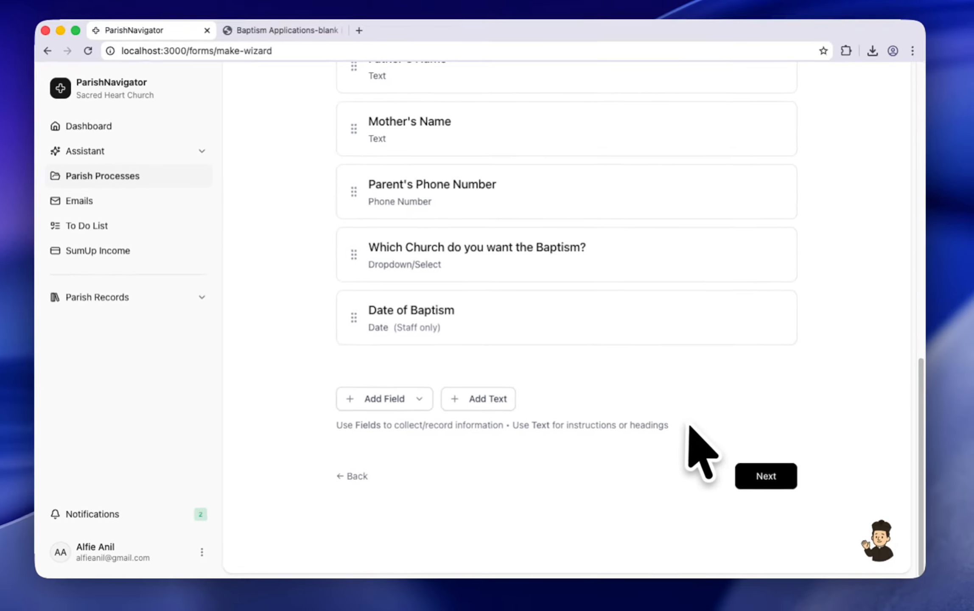
# Review the form, continue to the progress stages and add the suggested "Application Received" step.
pyautogui.scroll(10, 679, 445)
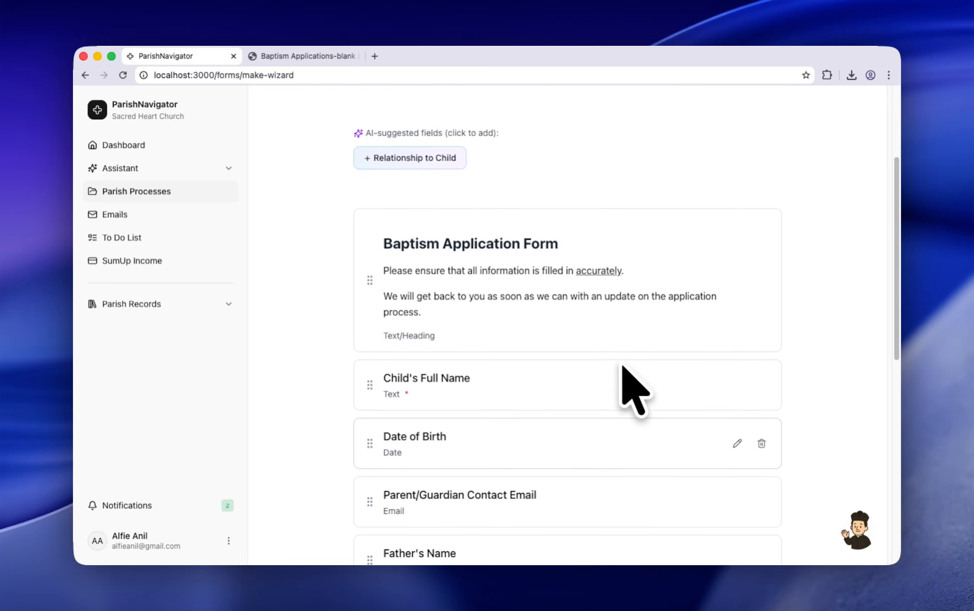
pyautogui.scroll(-10, 630, 392)
pyautogui.click(741, 472)
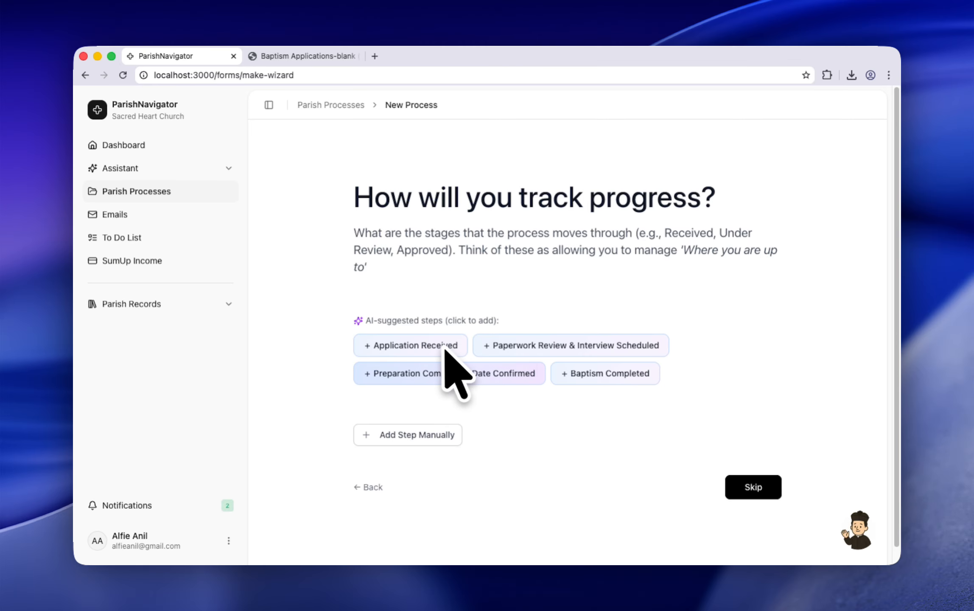
pyautogui.click(410, 346)
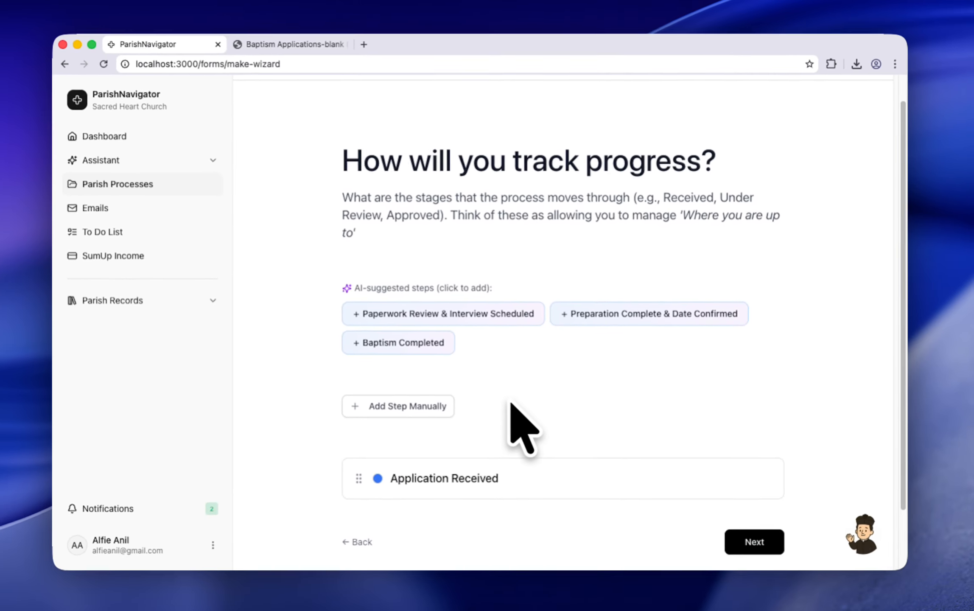
# Add a custom progress step named "In Progress" with a yellow color and save it.
pyautogui.click(439, 408)
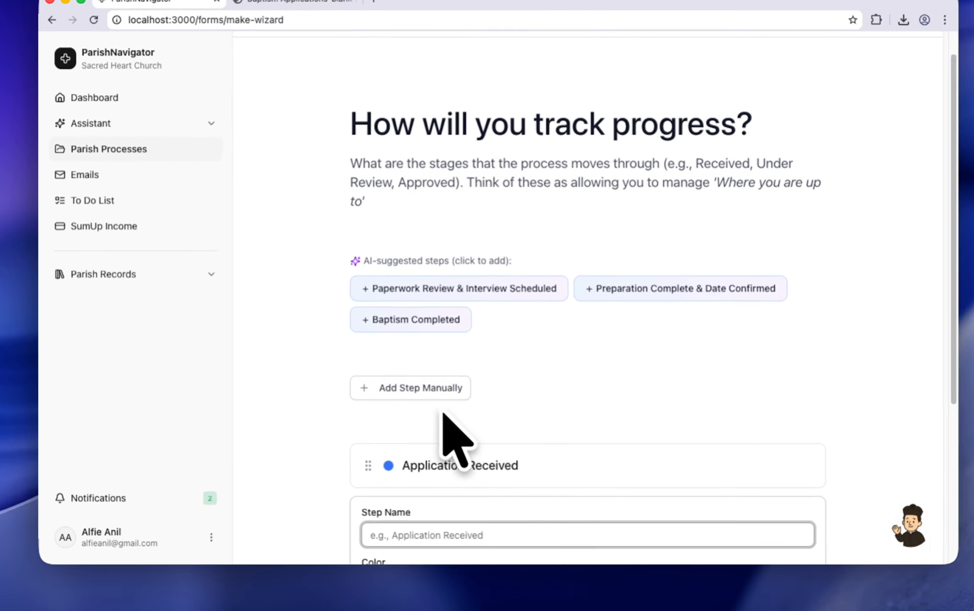
pyautogui.write('In Progress')
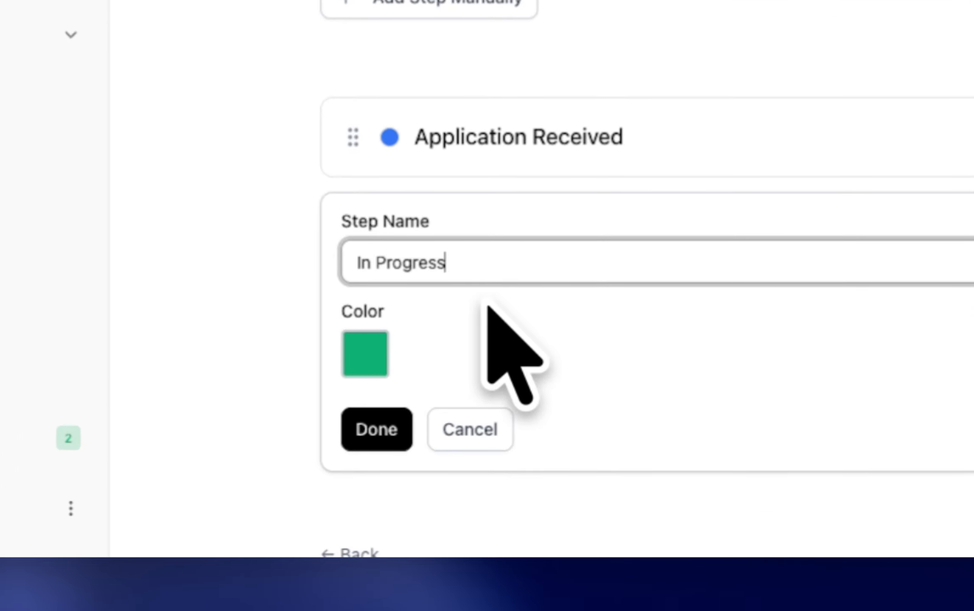
pyautogui.click(368, 366)
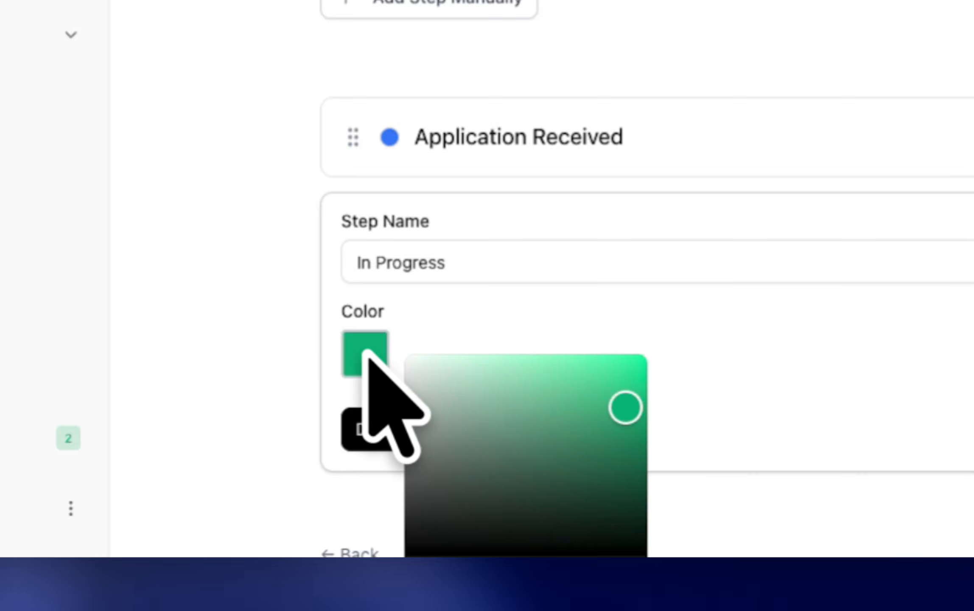
pyautogui.scroll(-3, 488, 382)
pyautogui.moveTo(513, 448); pyautogui.dragTo(459, 447)
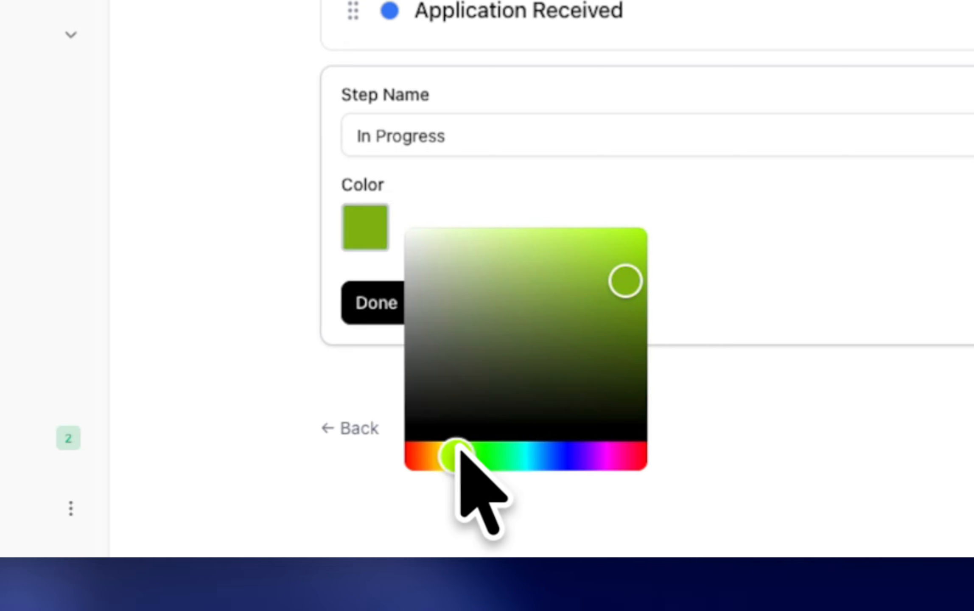
pyautogui.moveTo(626, 281); pyautogui.dragTo(648, 254)
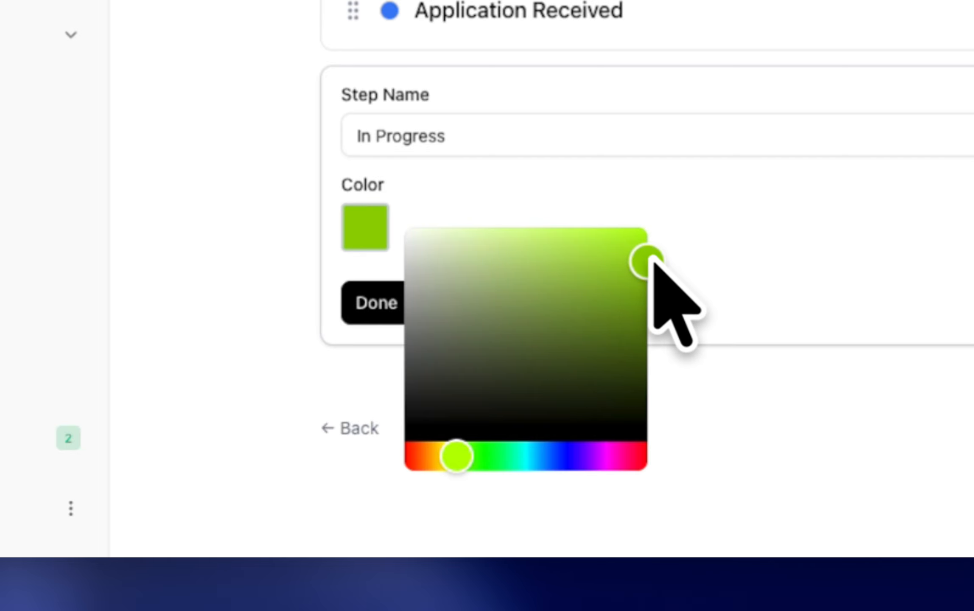
pyautogui.moveTo(456, 455); pyautogui.dragTo(446, 451)
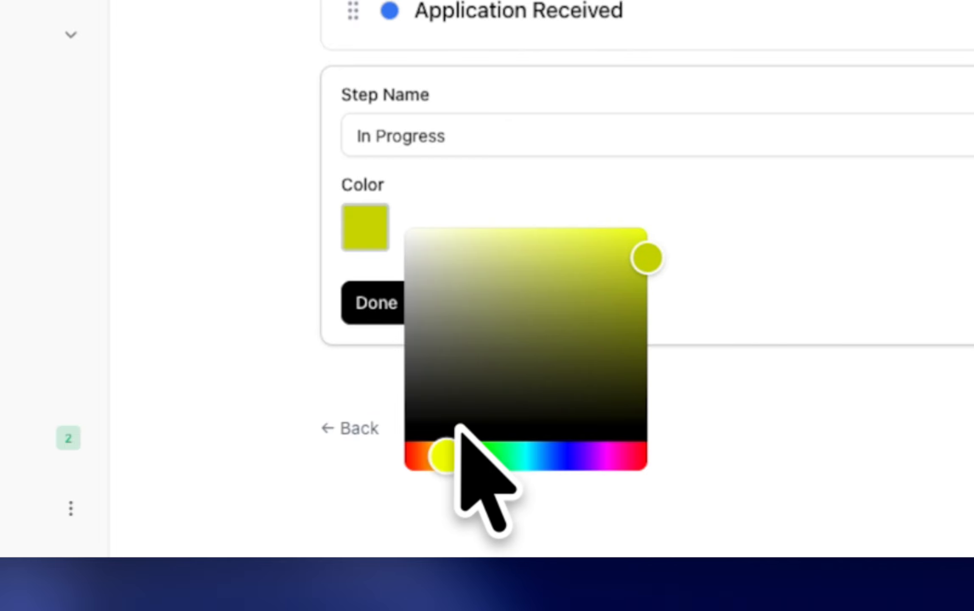
pyautogui.click(708, 227)
pyautogui.click(378, 302)
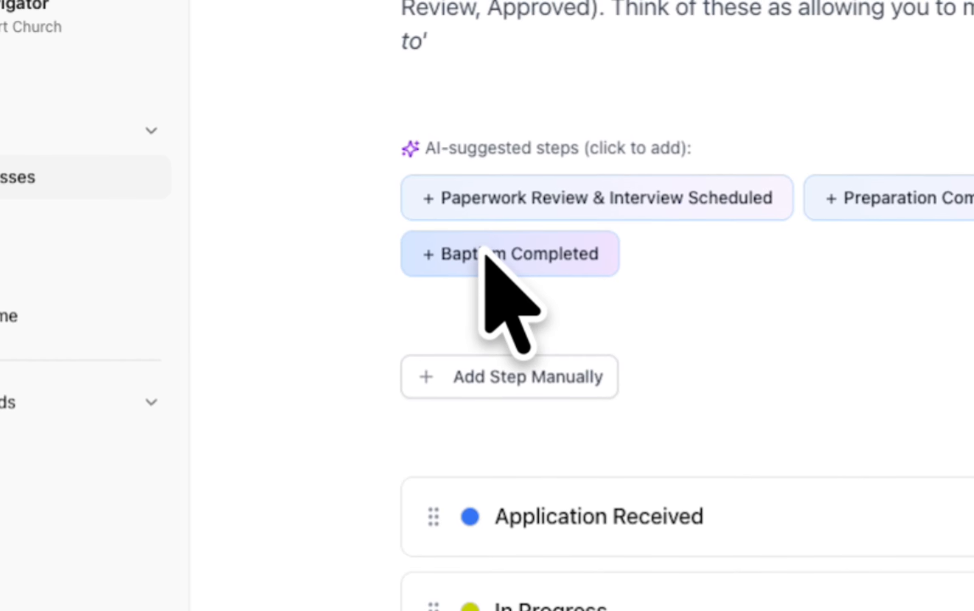
# Add the suggested "Baptism Completed" step, set its color to bright green, save it and continue to the checkpoints.
pyautogui.click(485, 253)
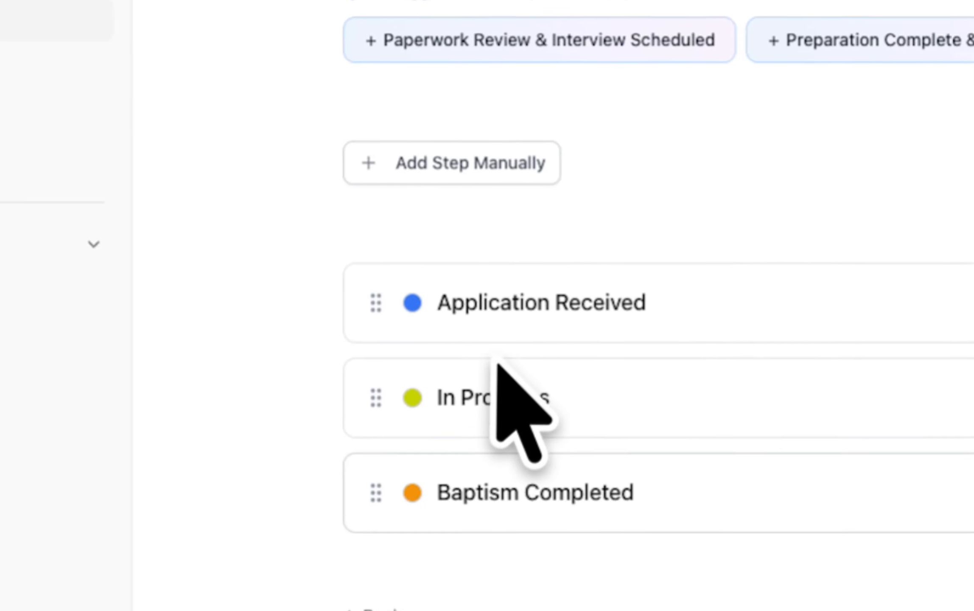
pyautogui.click(631, 327)
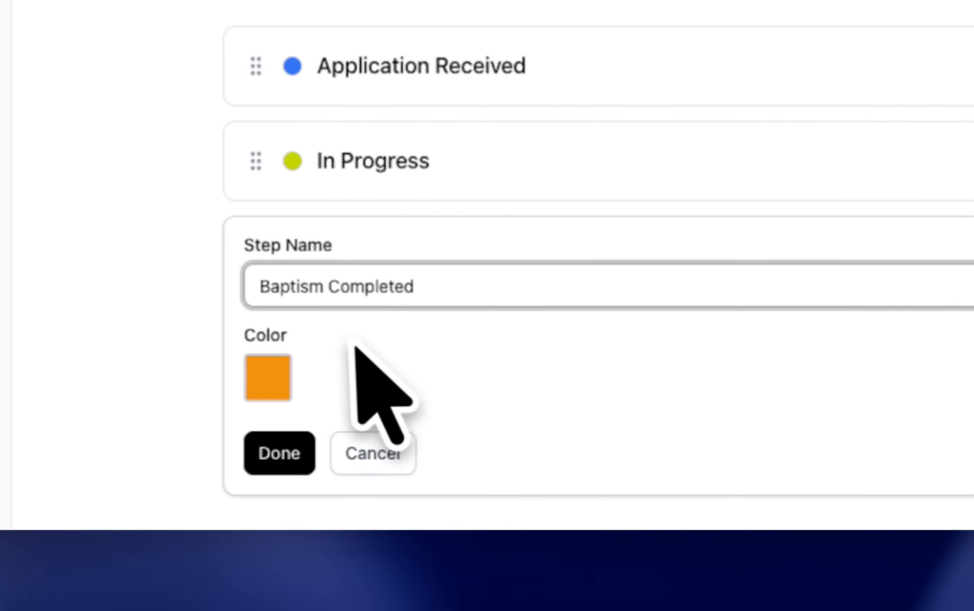
pyautogui.click(346, 372)
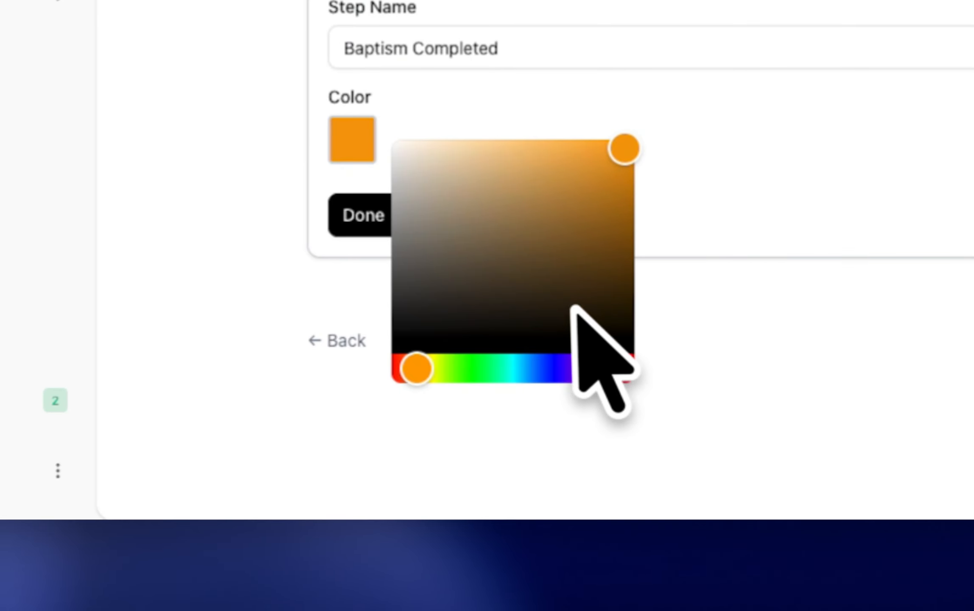
pyautogui.click(459, 370)
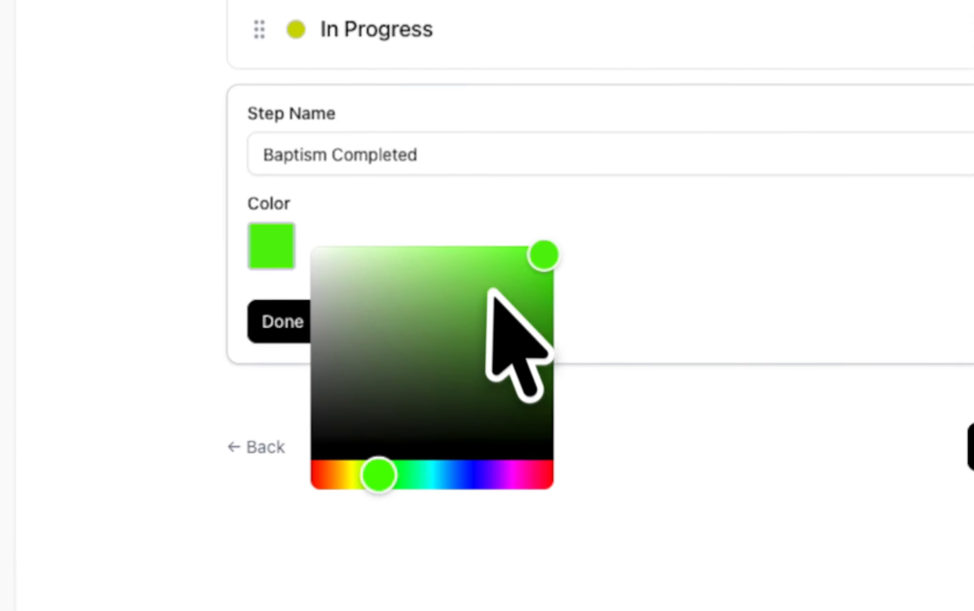
pyautogui.click(625, 191)
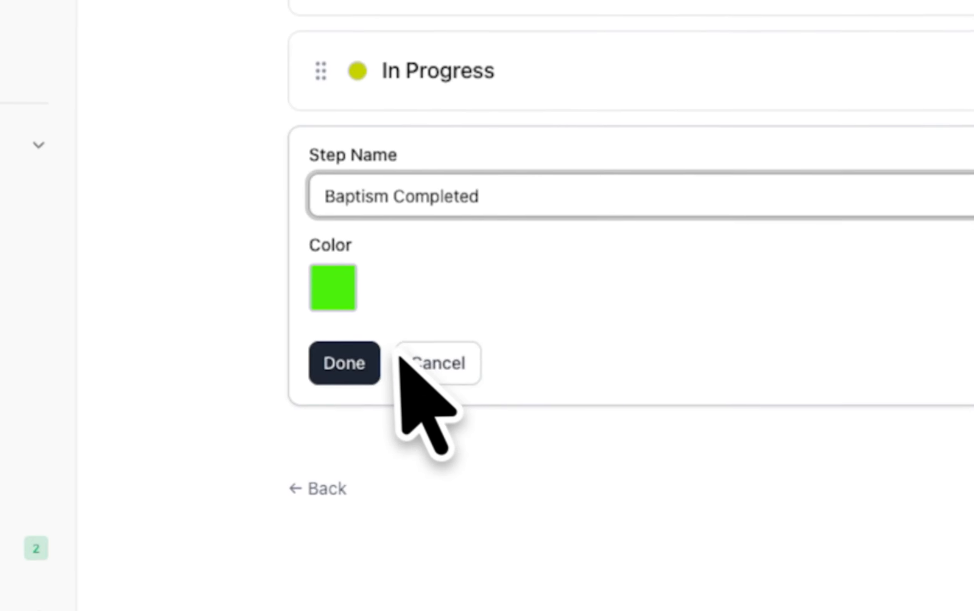
pyautogui.click(316, 321)
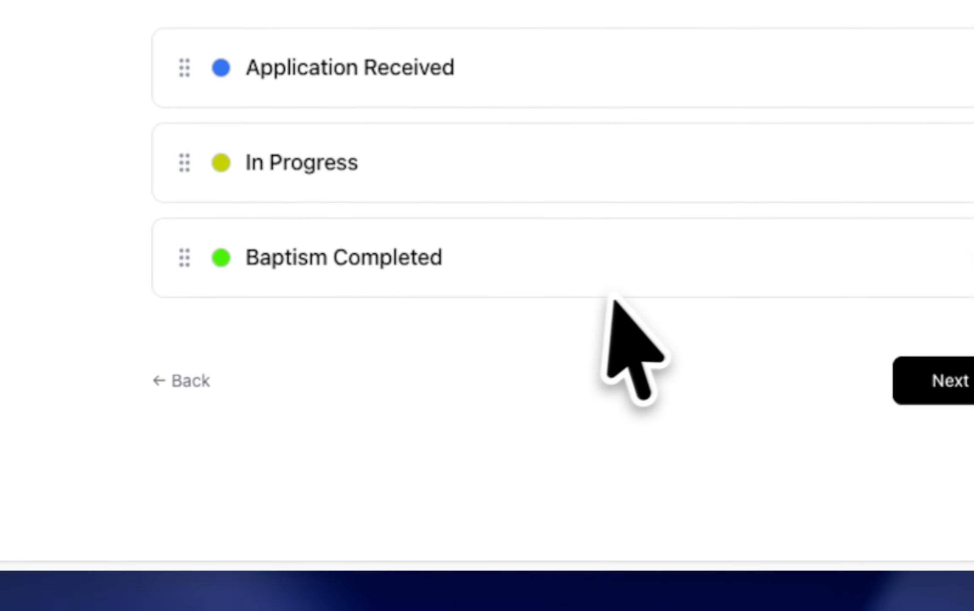
pyautogui.click(906, 370)
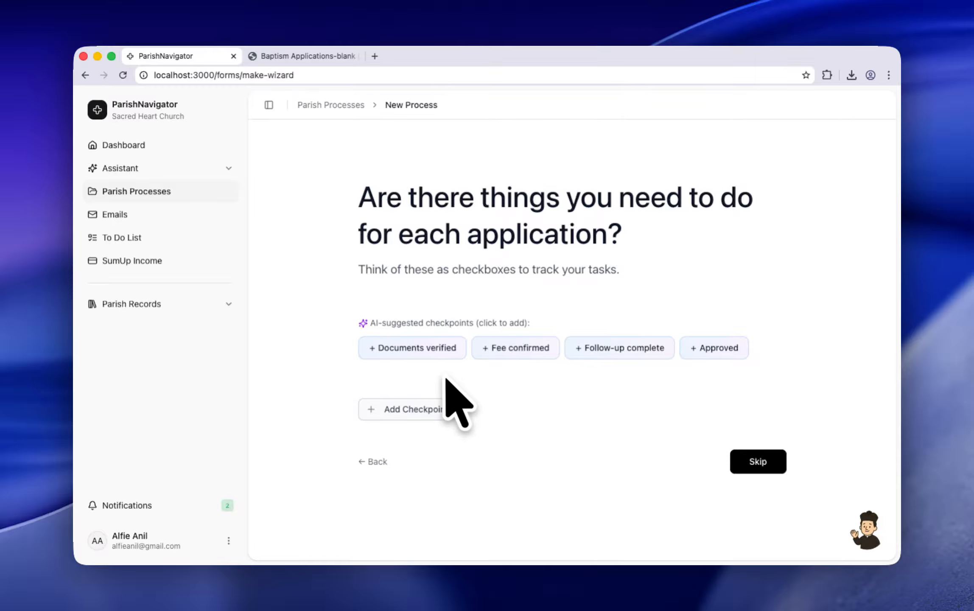
# Add the suggested "Fee confirmed" checkpoint and a custom checkpoint named "Baptism Course Completed".
pyautogui.click(504, 348)
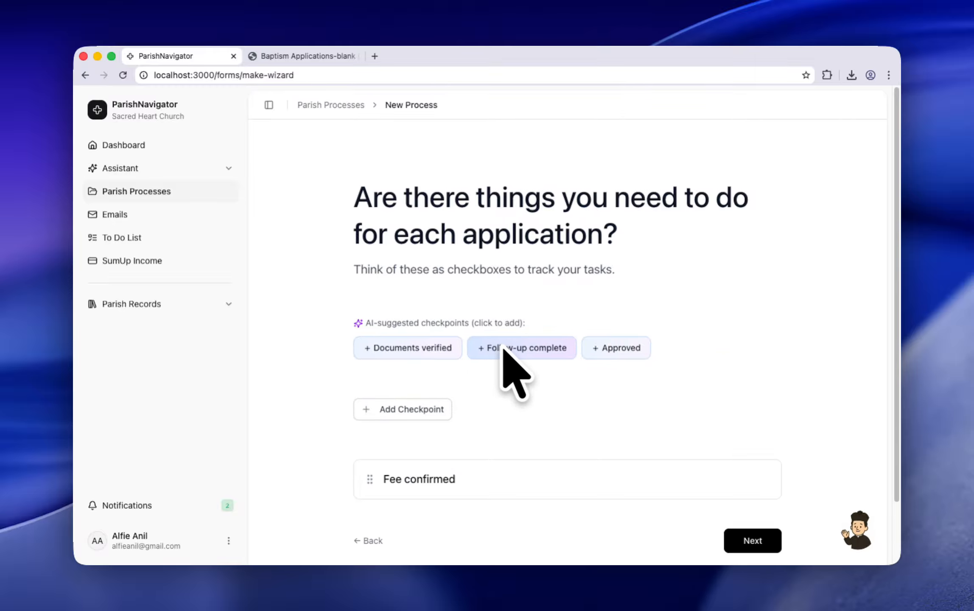
pyautogui.click(435, 410)
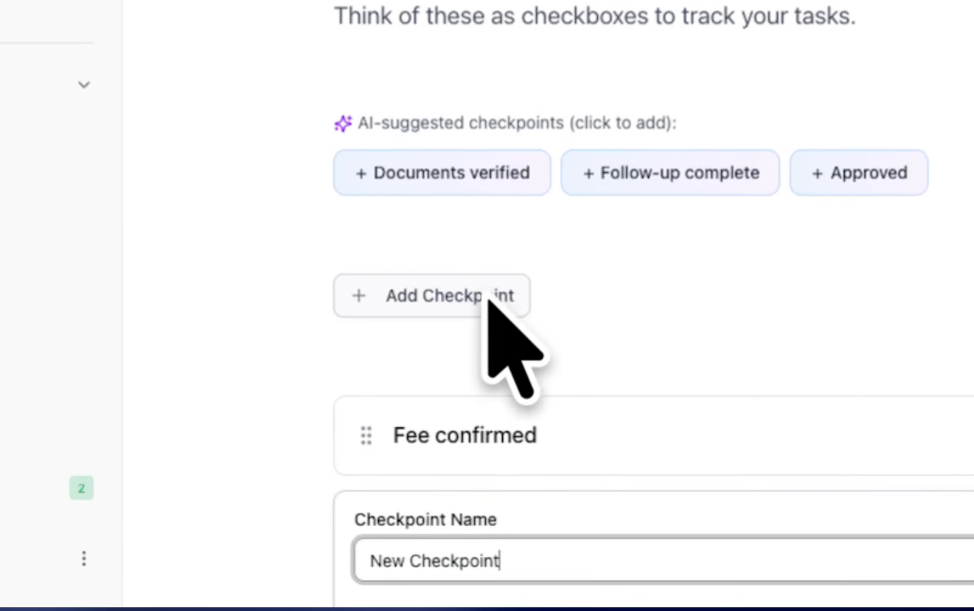
pyautogui.scroll(-3, 488, 298)
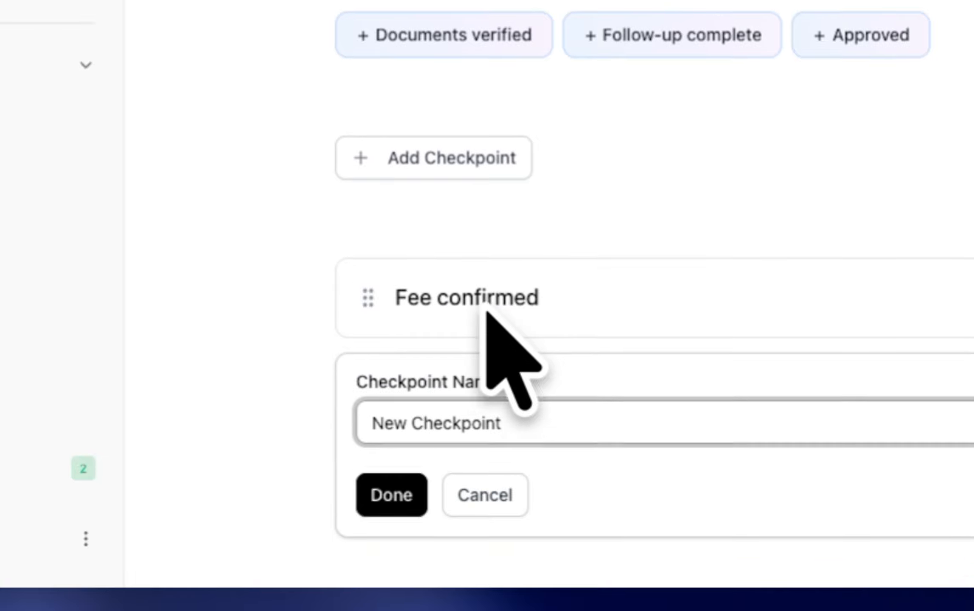
pyautogui.hotkey('ctrl', 'a')
pyautogui.write('Baptism')
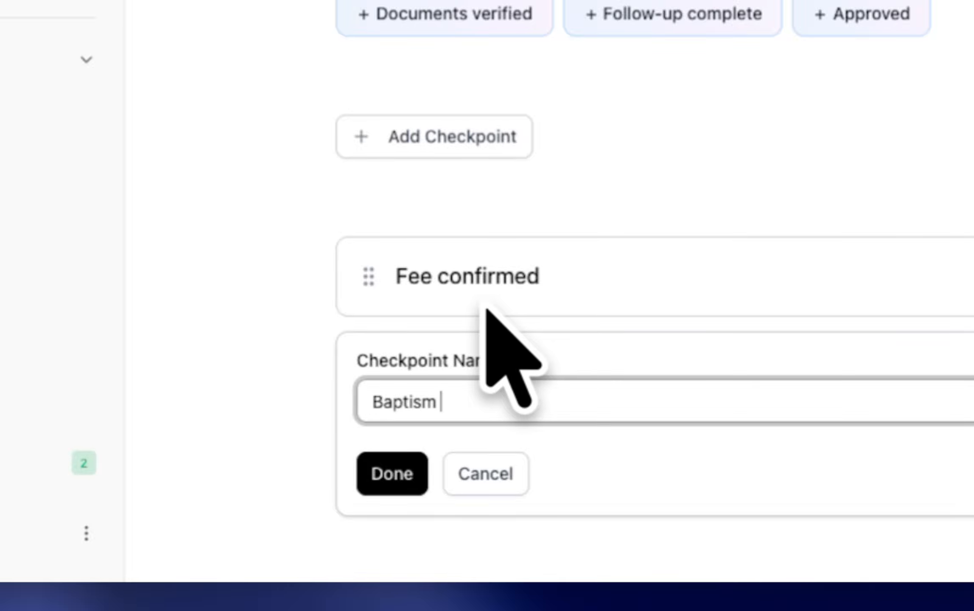
pyautogui.write(' Course Comple')
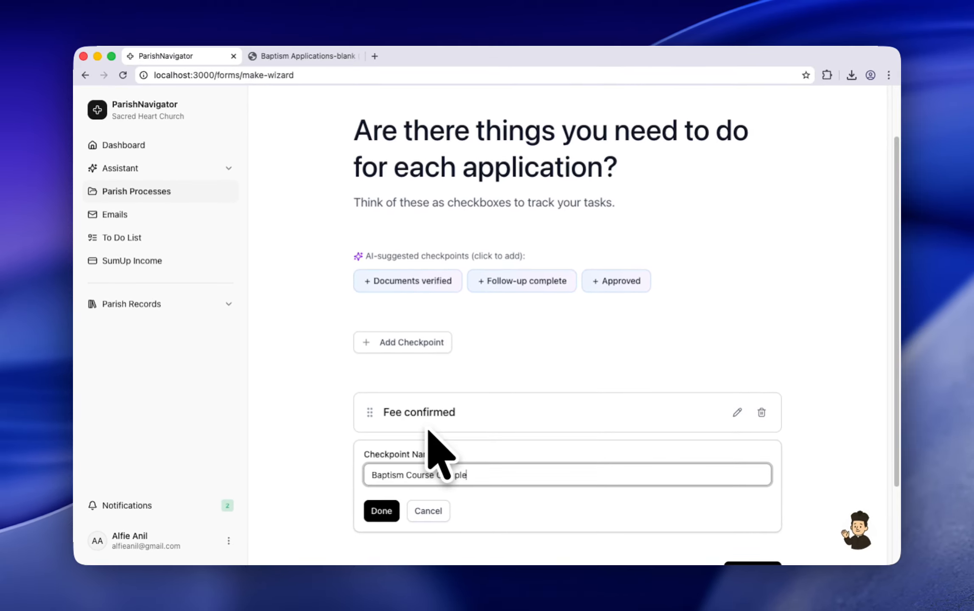
pyautogui.write('ted')
pyautogui.click(393, 508)
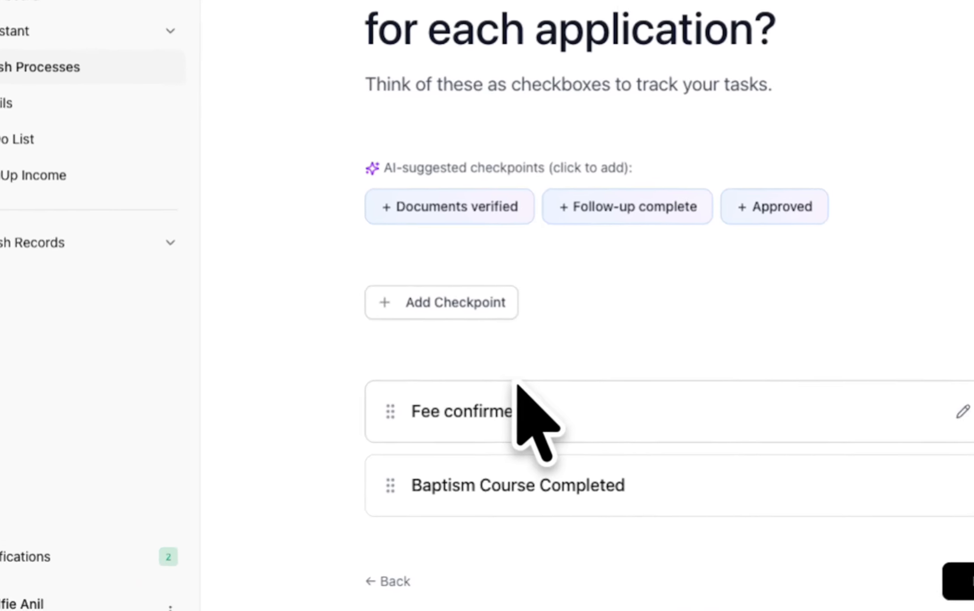
# Add a checkpoint named "Registered in Records" and continue to the advanced settings.
pyautogui.click(501, 185)
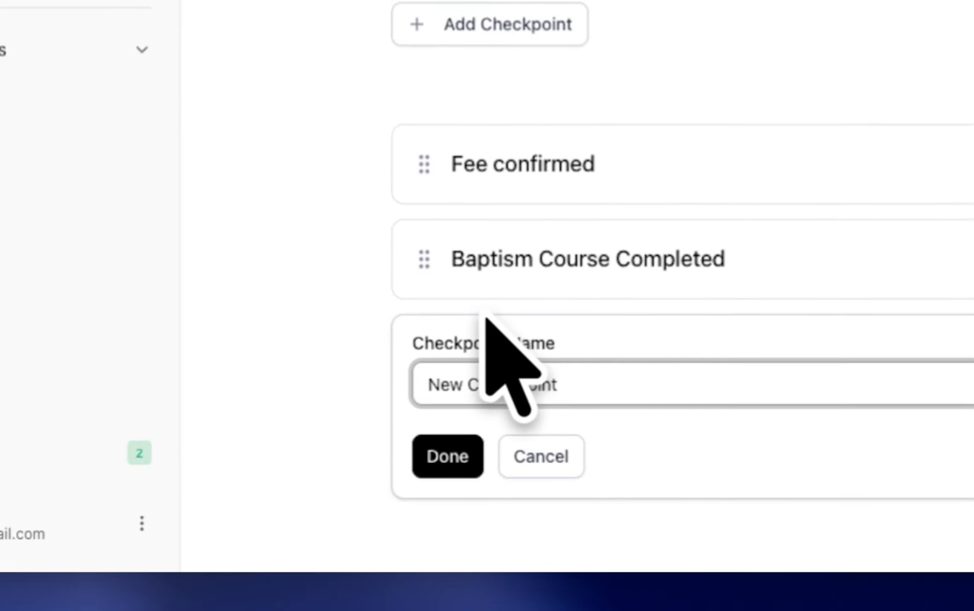
pyautogui.write('Regist')
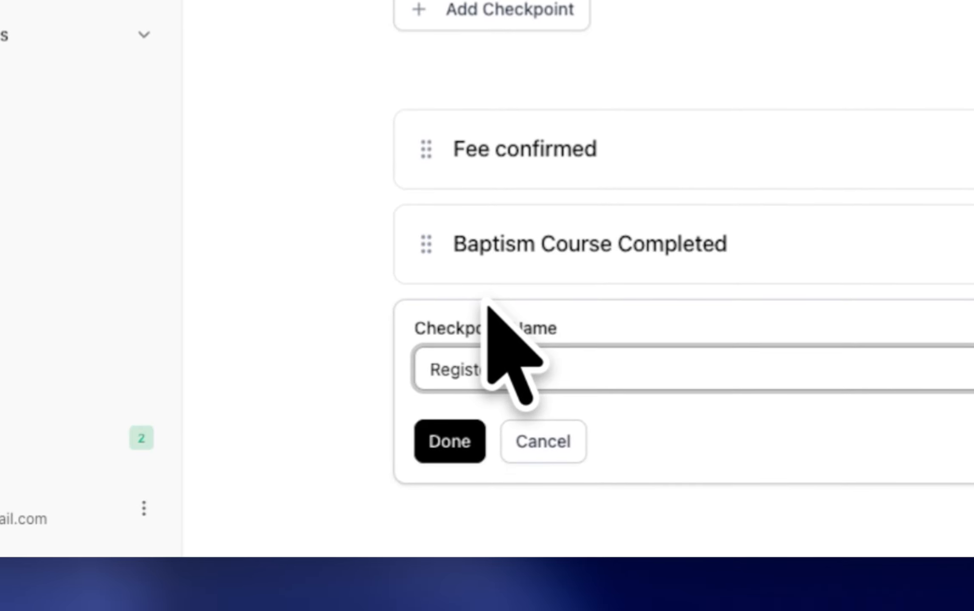
pyautogui.write('er update')
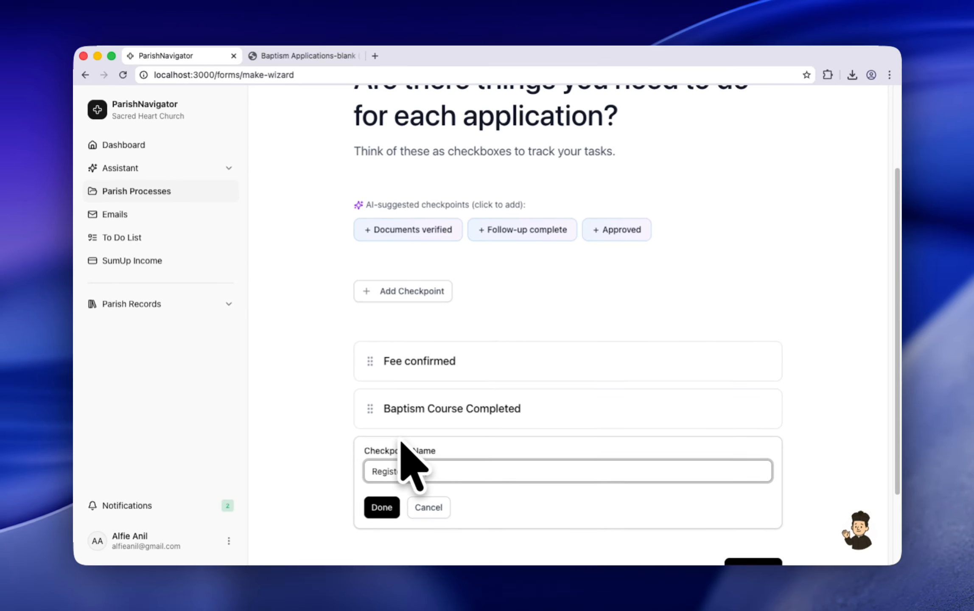
pyautogui.click(381, 507)
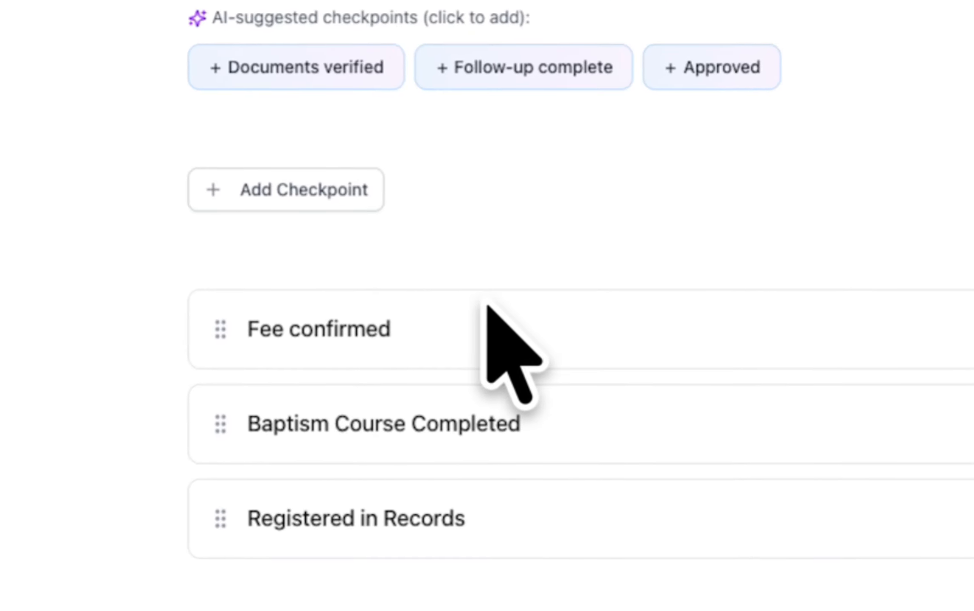
pyautogui.moveTo(488, 305)
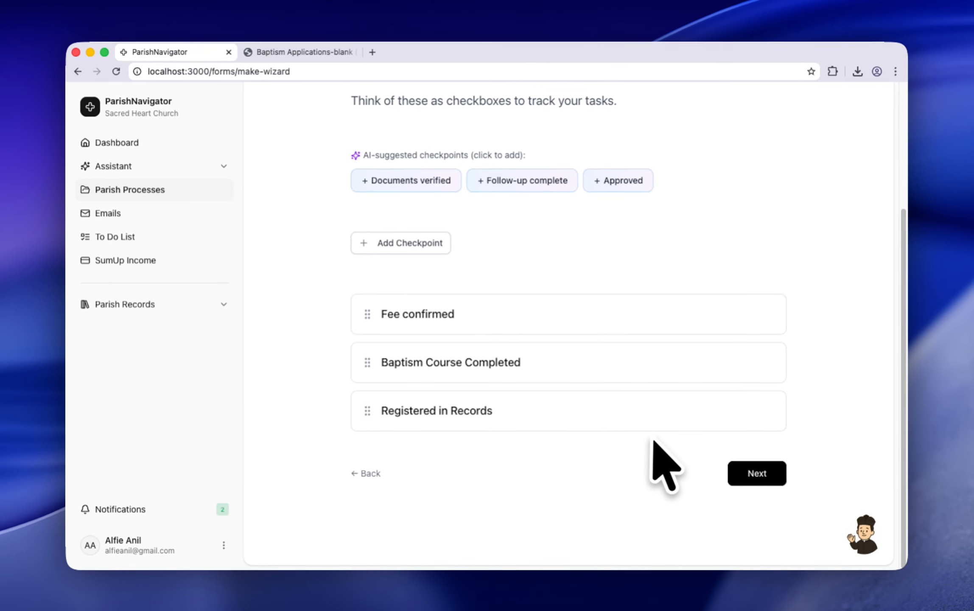
pyautogui.click(738, 470)
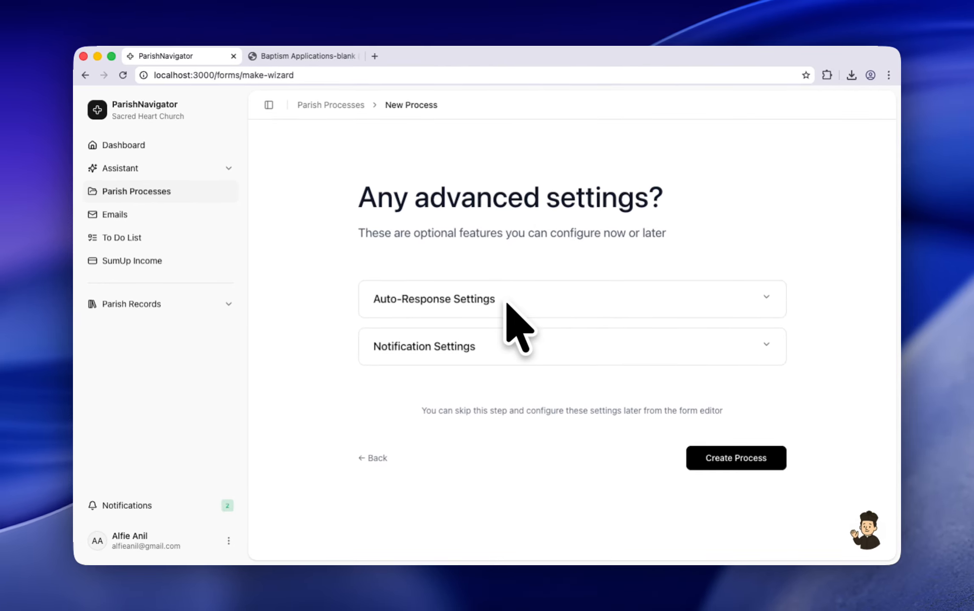
pyautogui.click(506, 300)
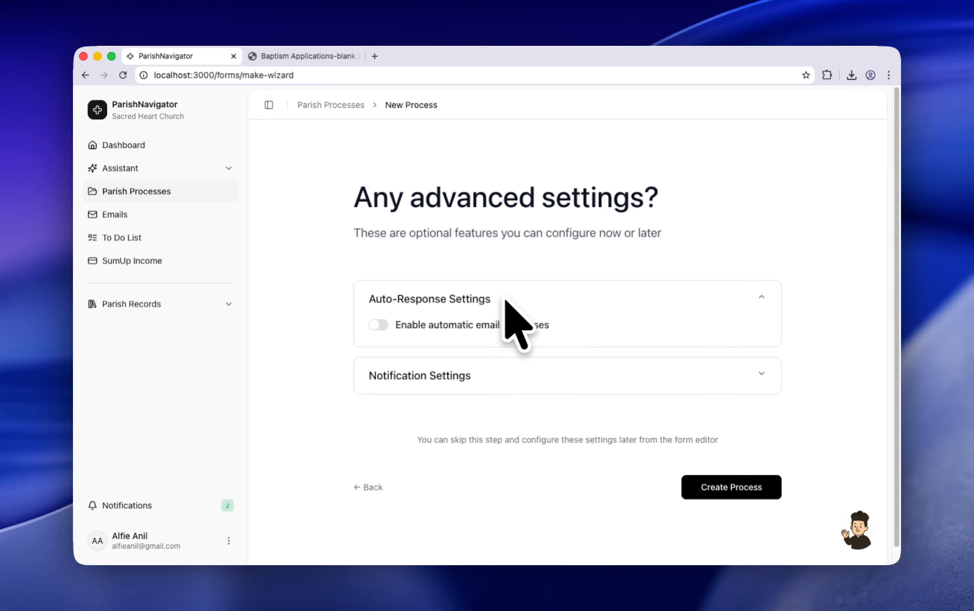
pyautogui.click(382, 323)
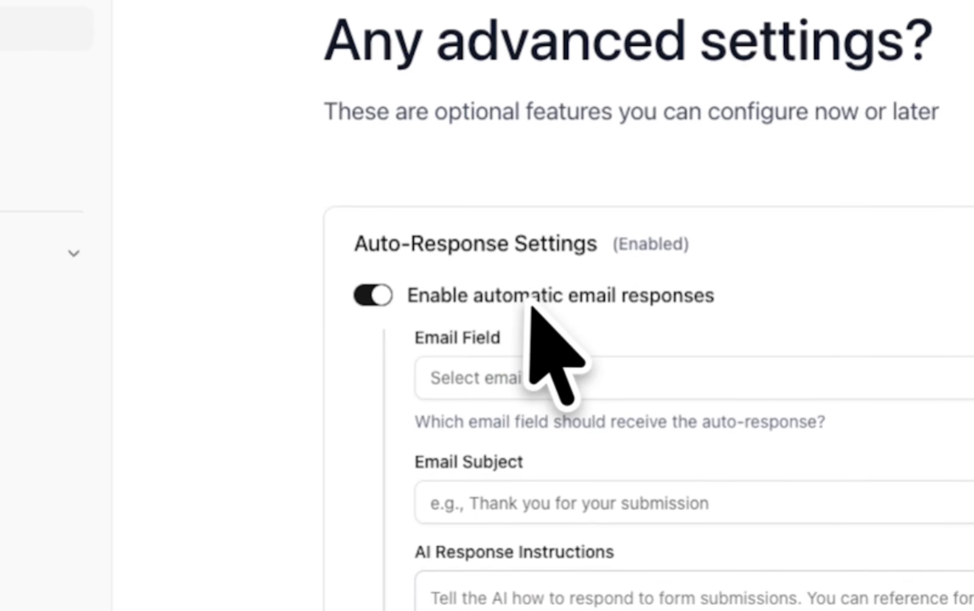
pyautogui.scroll(-2, 637, 310)
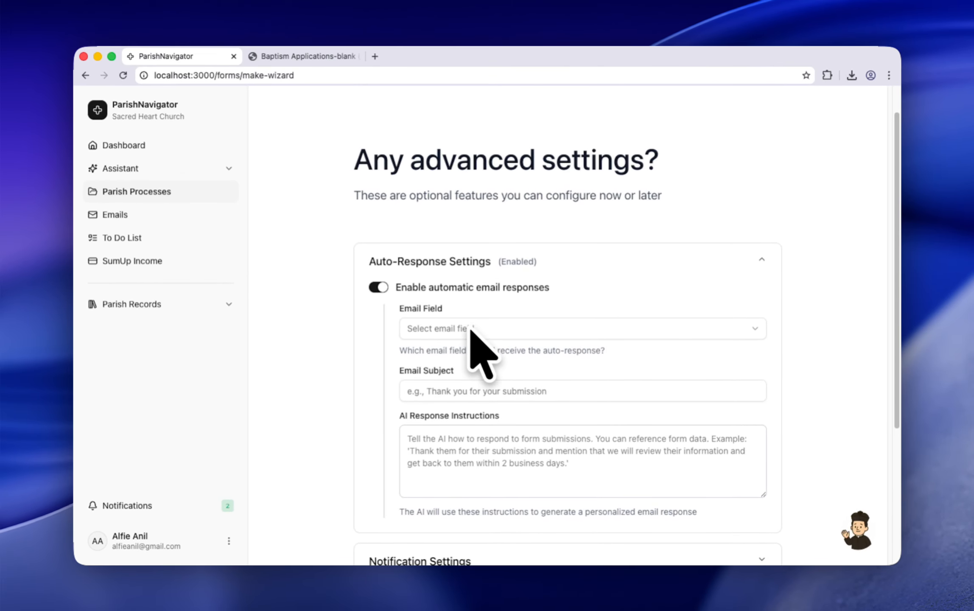
pyautogui.click(378, 287)
pyautogui.click(382, 280)
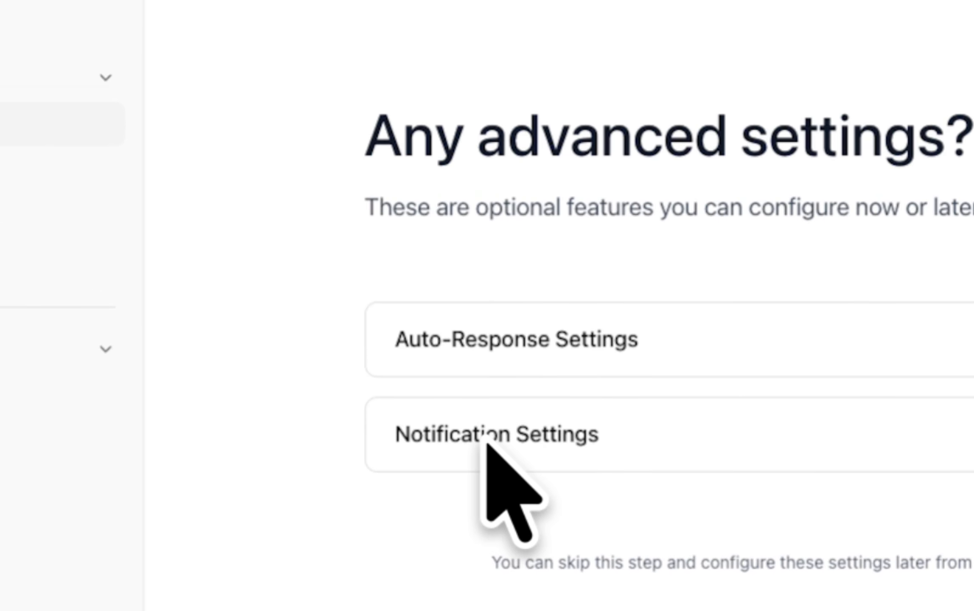
# Enable in-app notifications for new submissions in the notification settings.
pyautogui.click(487, 443)
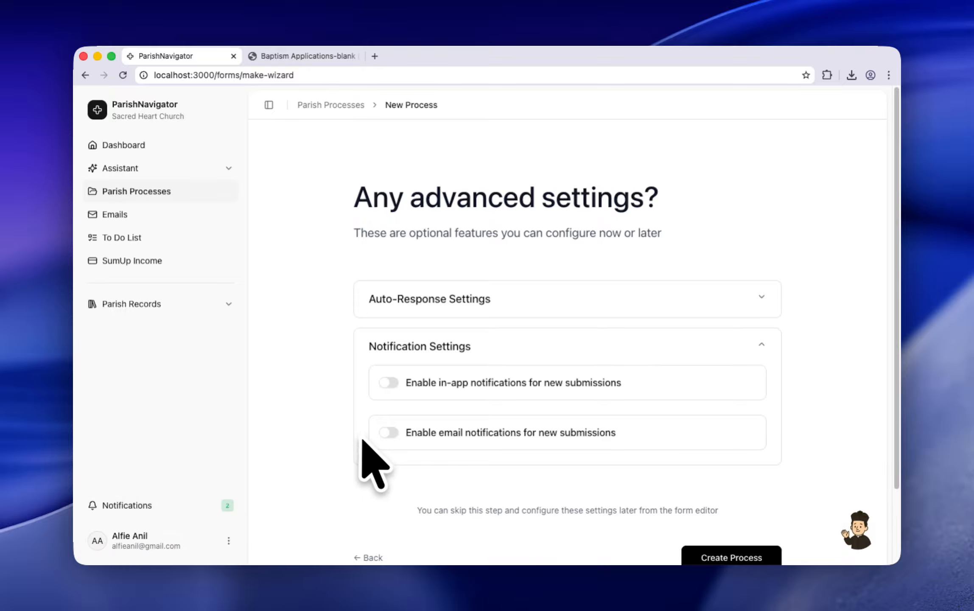
pyautogui.click(389, 383)
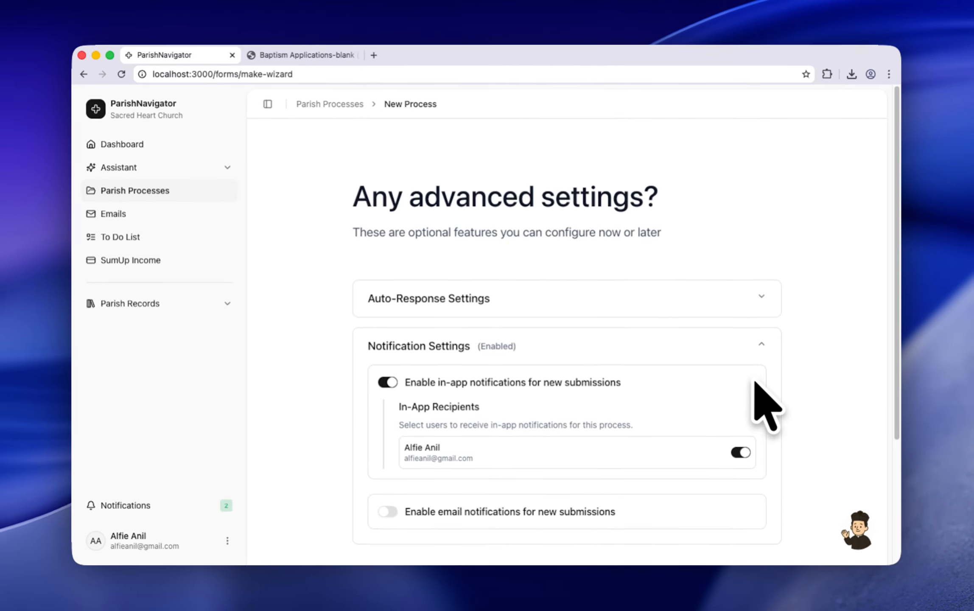
pyautogui.scroll(-5, 763, 373)
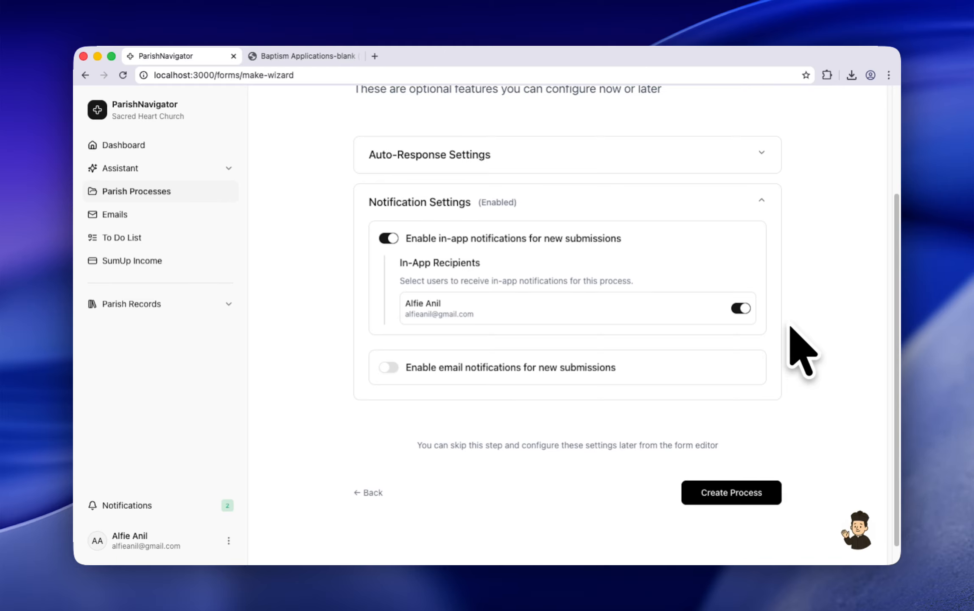
# Create the Baptism Applications process and return to the list of parish processes.
pyautogui.click(730, 491)
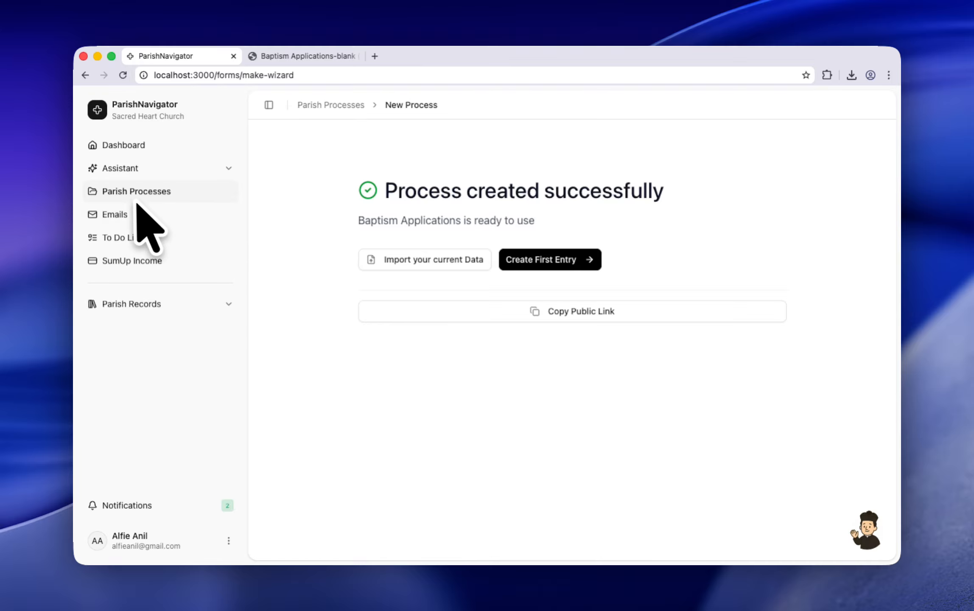
pyautogui.click(124, 196)
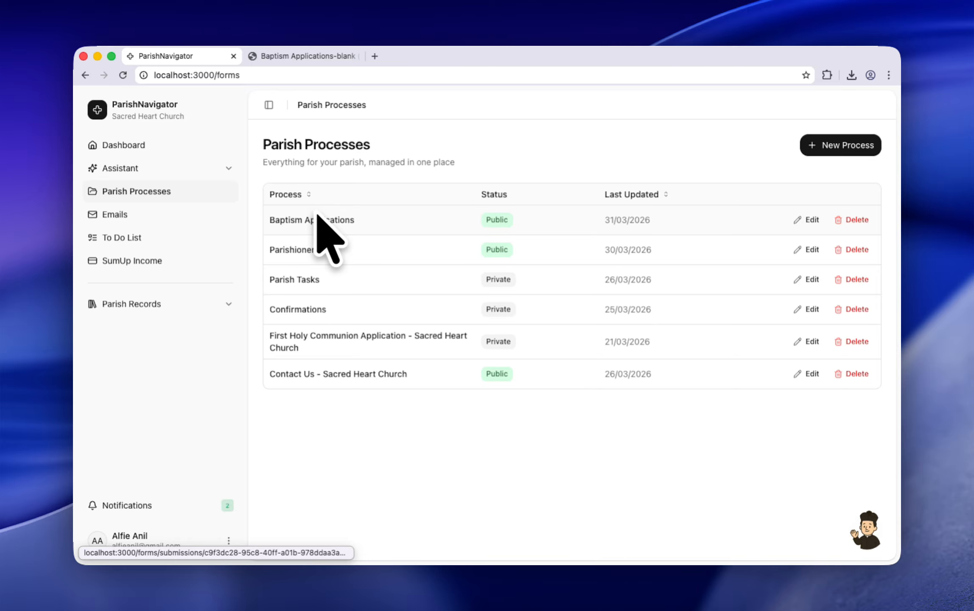
# Open the Baptism Applications process, copy its share link and load the public form in a new browser tab.
pyautogui.click(317, 216)
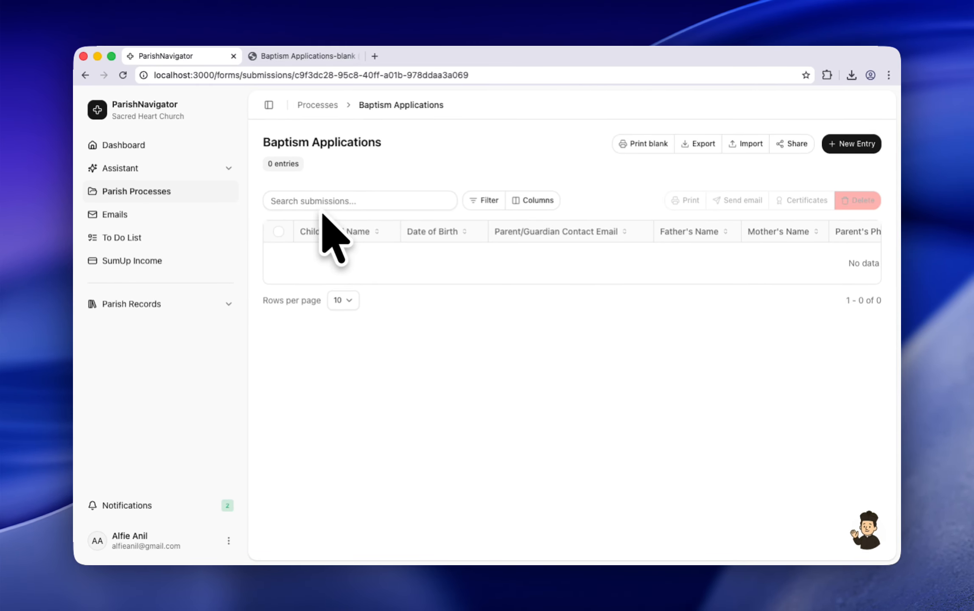
pyautogui.click(789, 144)
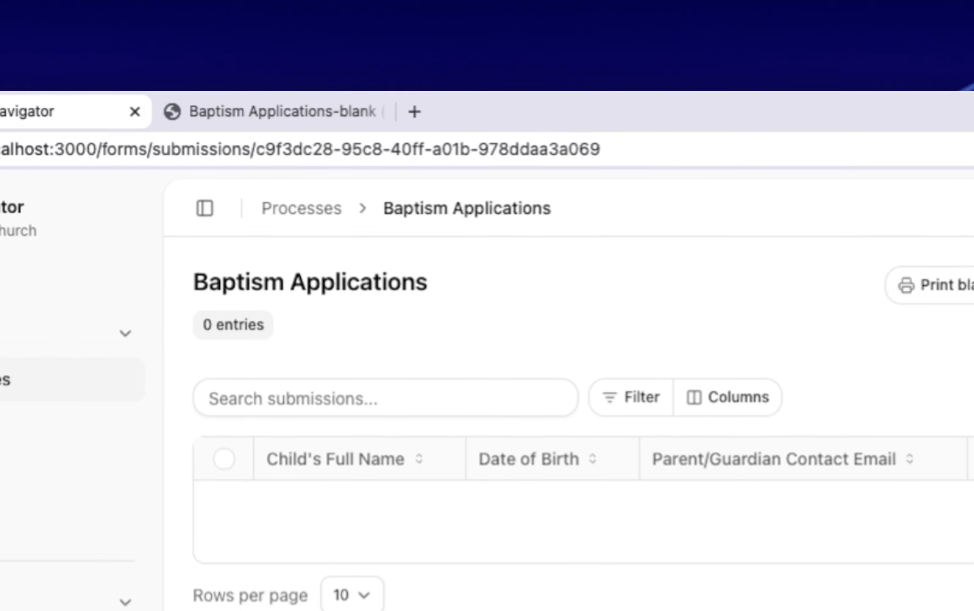
pyautogui.click(415, 113)
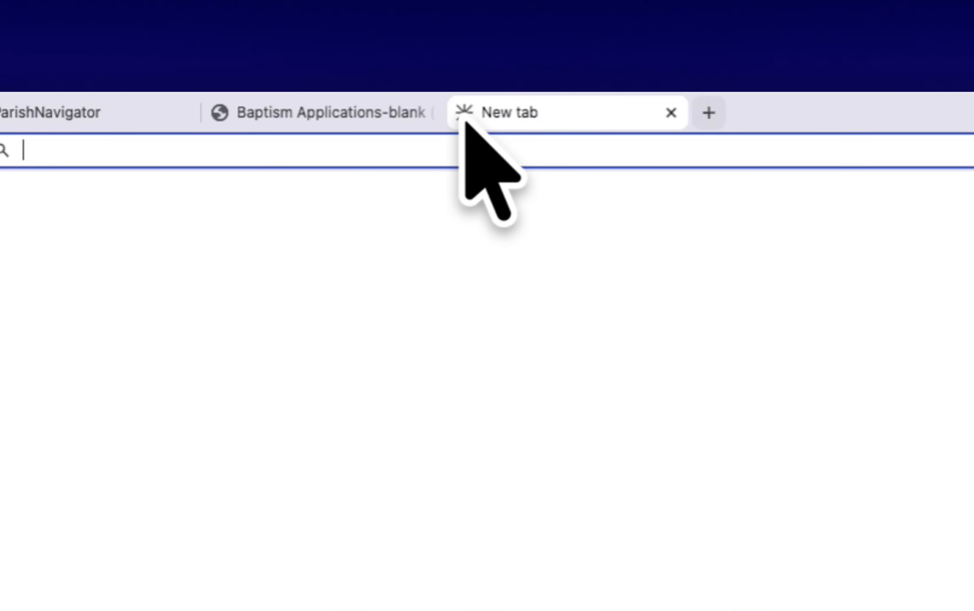
pyautogui.rightClick(461, 148)
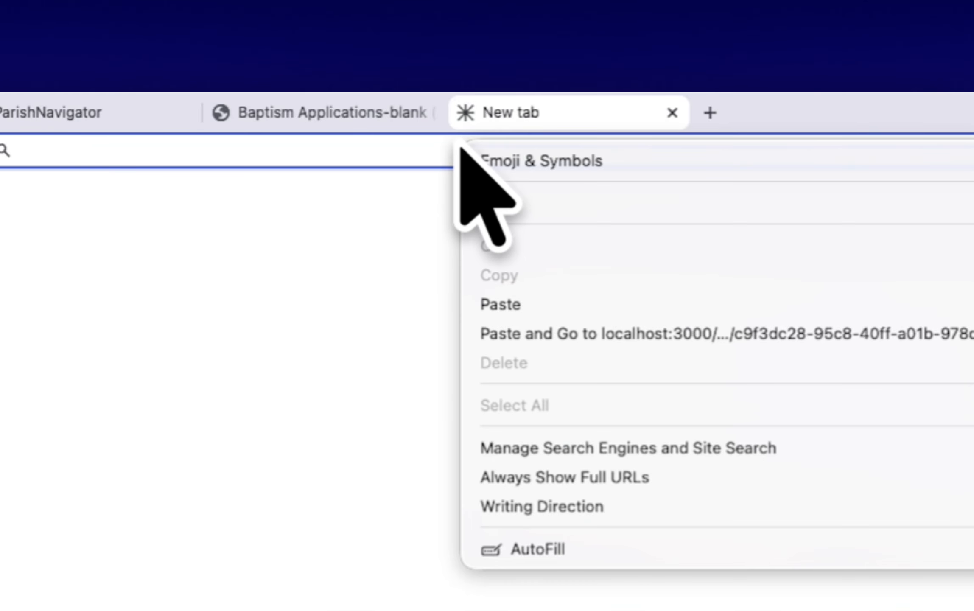
pyautogui.click(521, 304)
pyautogui.press('Return')
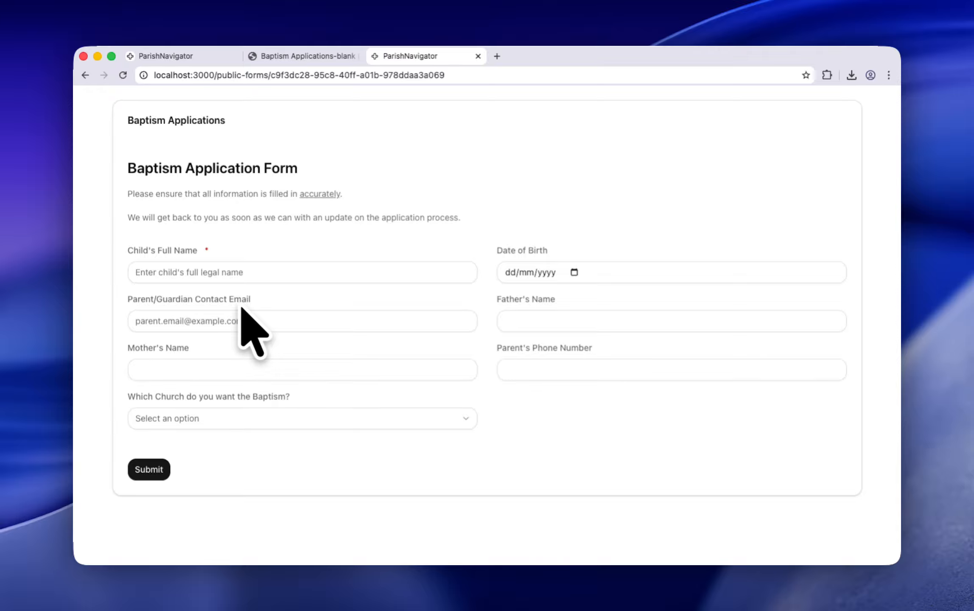
# Review the public form's introduction, autofill all its fields with sample applicant data and submit the application.
pyautogui.moveTo(126, 169); pyautogui.dragTo(436, 219)
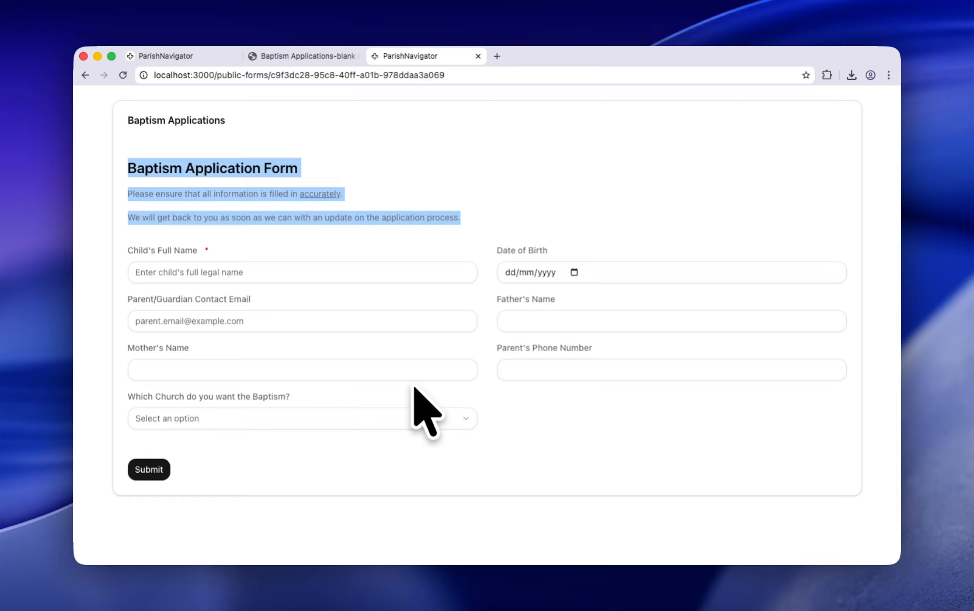
pyautogui.click(638, 413)
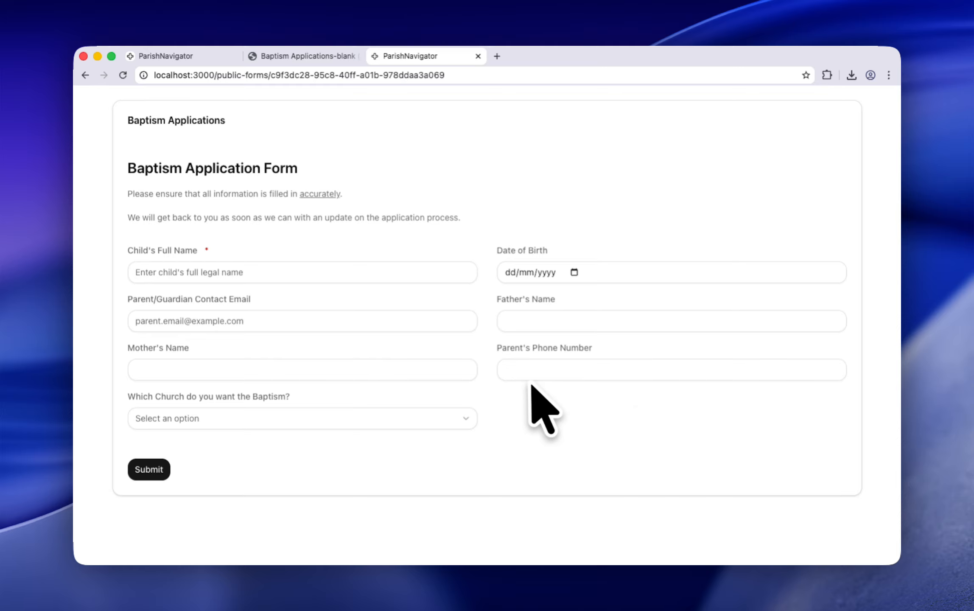
pyautogui.rightClick(492, 367)
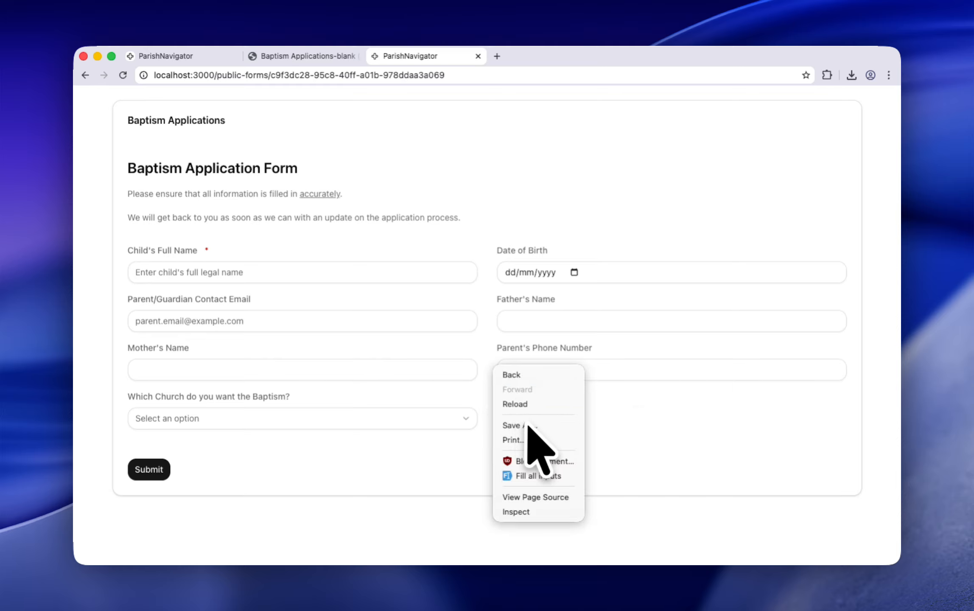
pyautogui.click(535, 474)
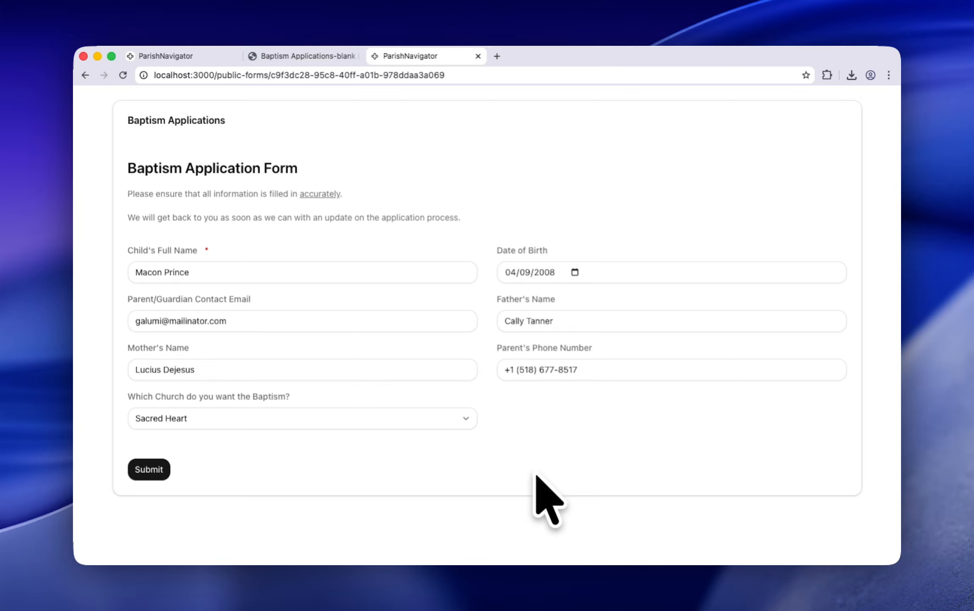
pyautogui.click(151, 468)
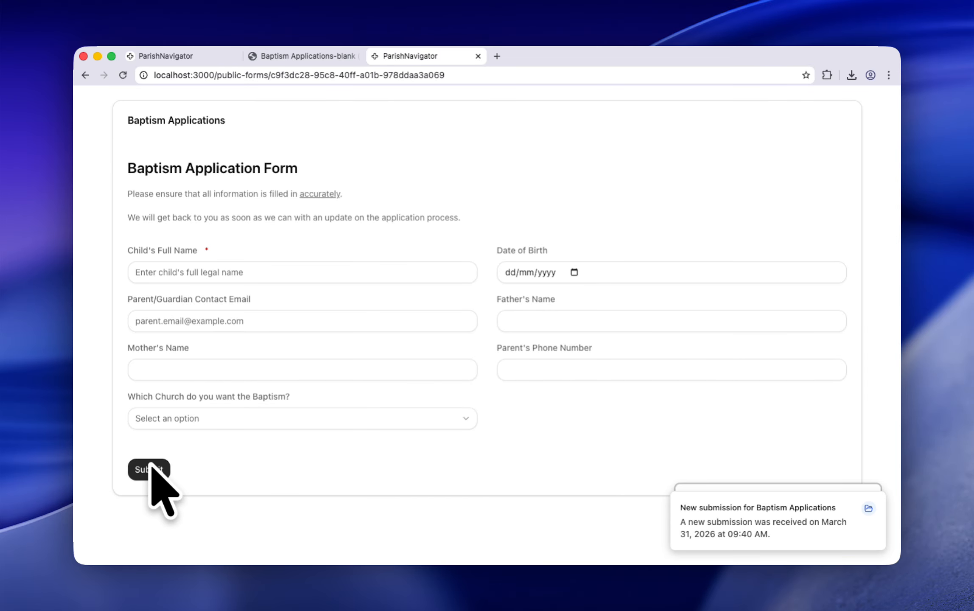
# Return to the parish admin pages and view the new Baptism Applications submission from its notification.
pyautogui.press('super+1')
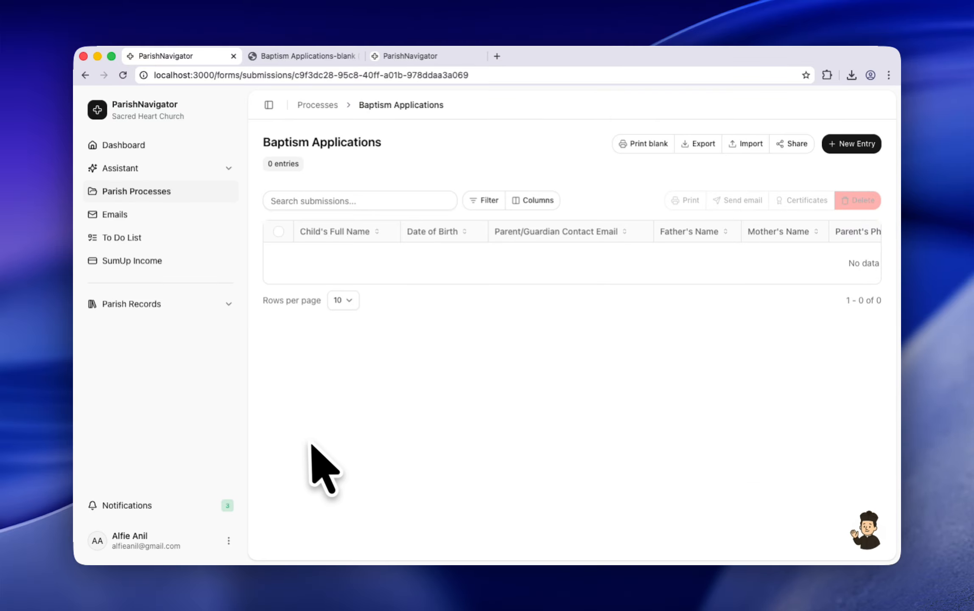
pyautogui.click(181, 509)
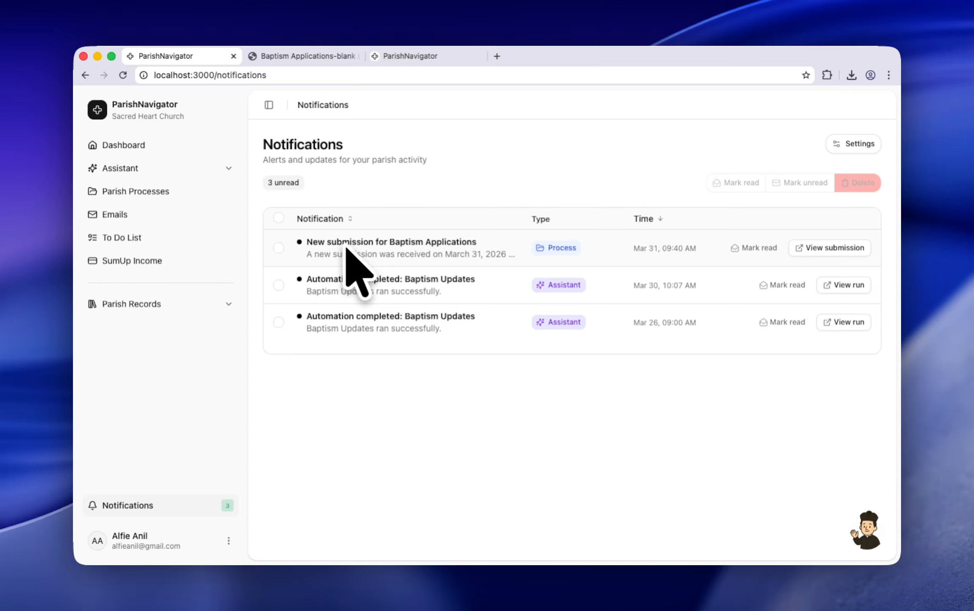
pyautogui.click(390, 250)
pyautogui.scroll(-3, 406, 265)
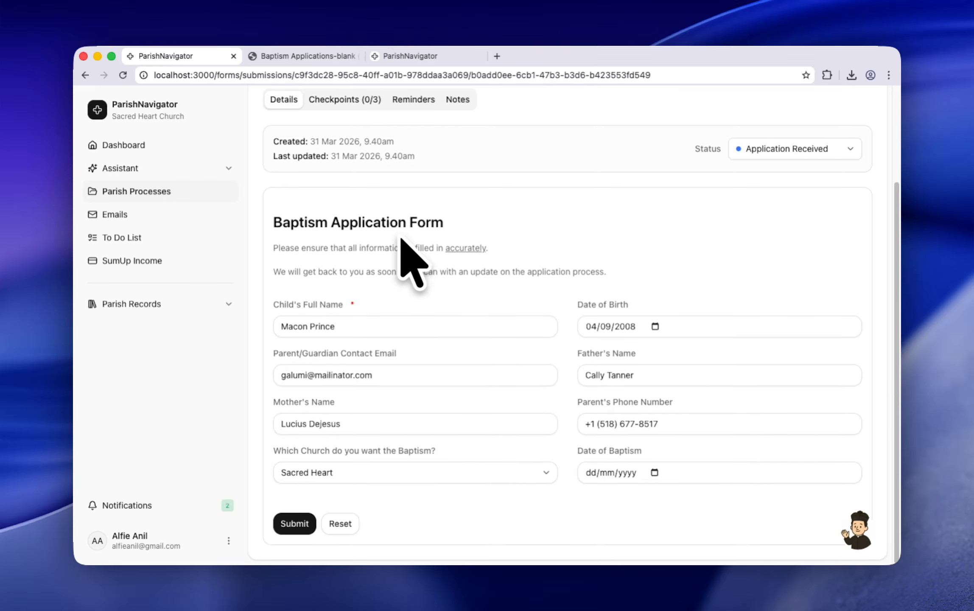
pyautogui.scroll(1, 396, 373)
pyautogui.scroll(-1, 391, 403)
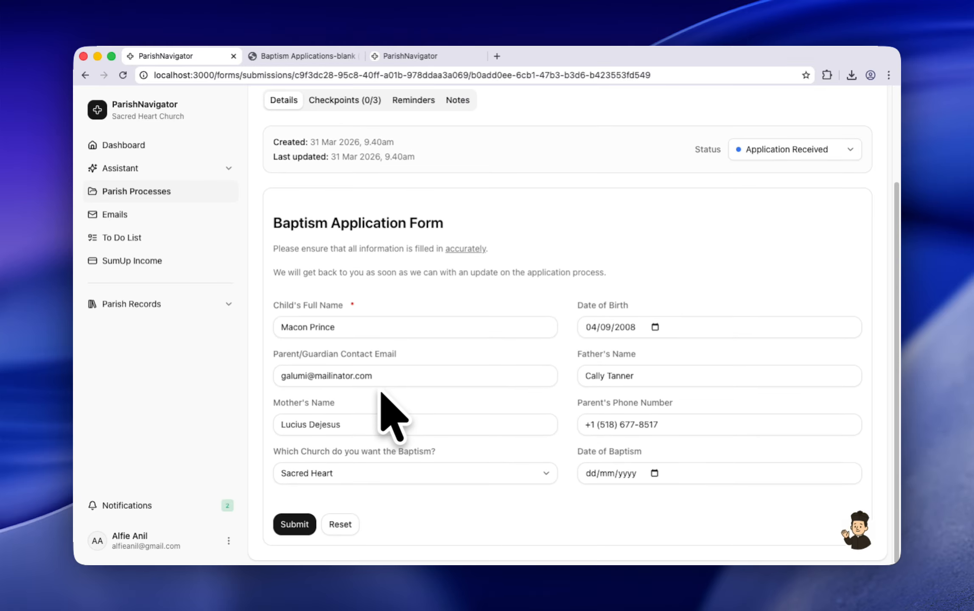
pyautogui.scroll(2, 391, 416)
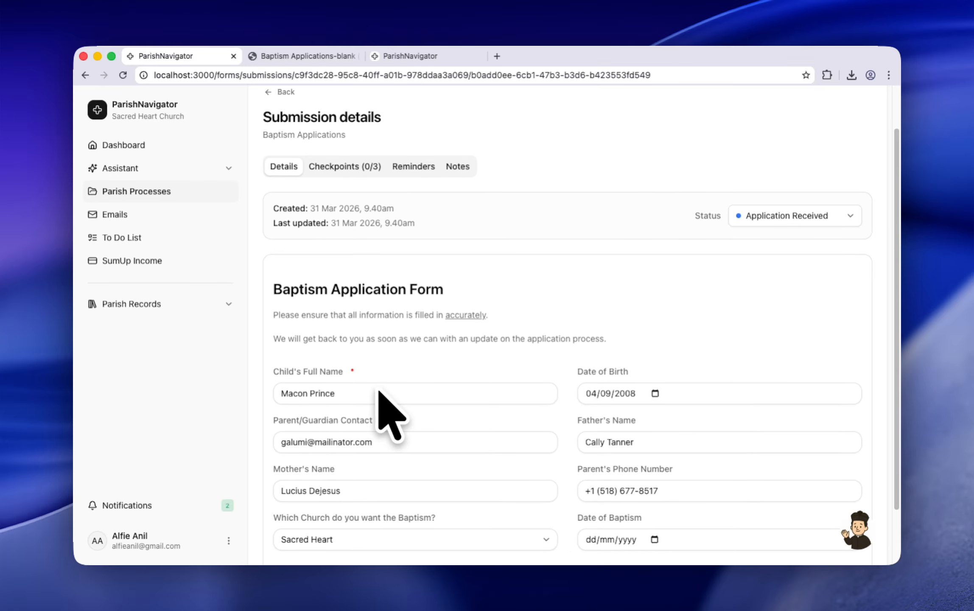
# Open the Baptism Applications entries from the process list and examine the new entry's columns through to status and checkpoints.
pyautogui.click(172, 193)
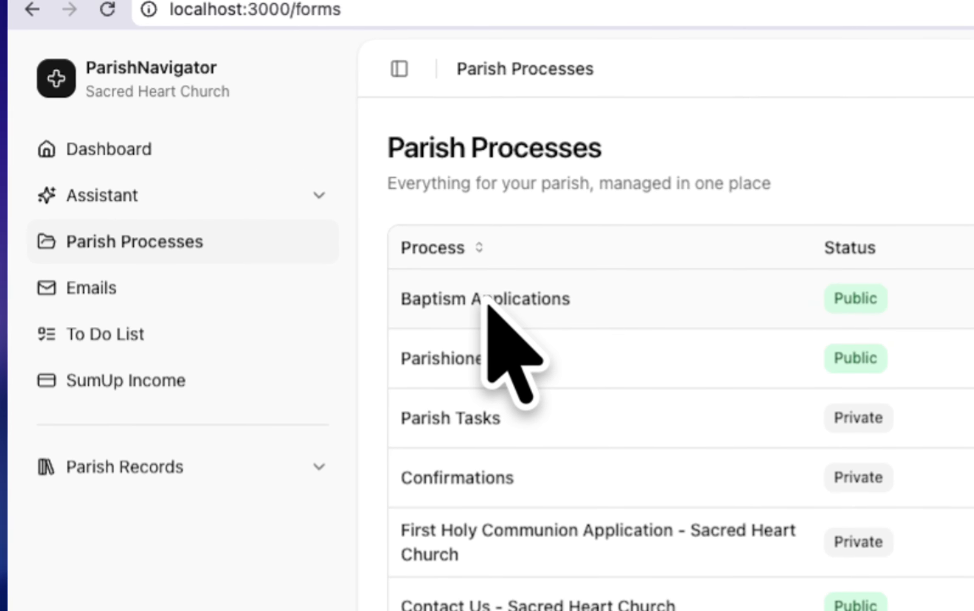
pyautogui.click(486, 297)
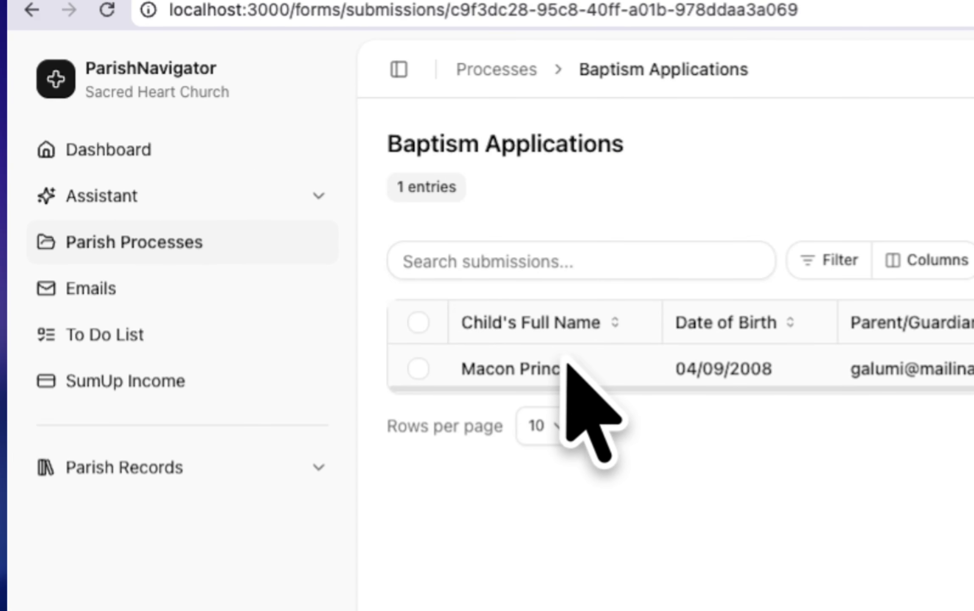
pyautogui.hscroll(10, 909, 382)
pyautogui.hscroll(5, 528, 317)
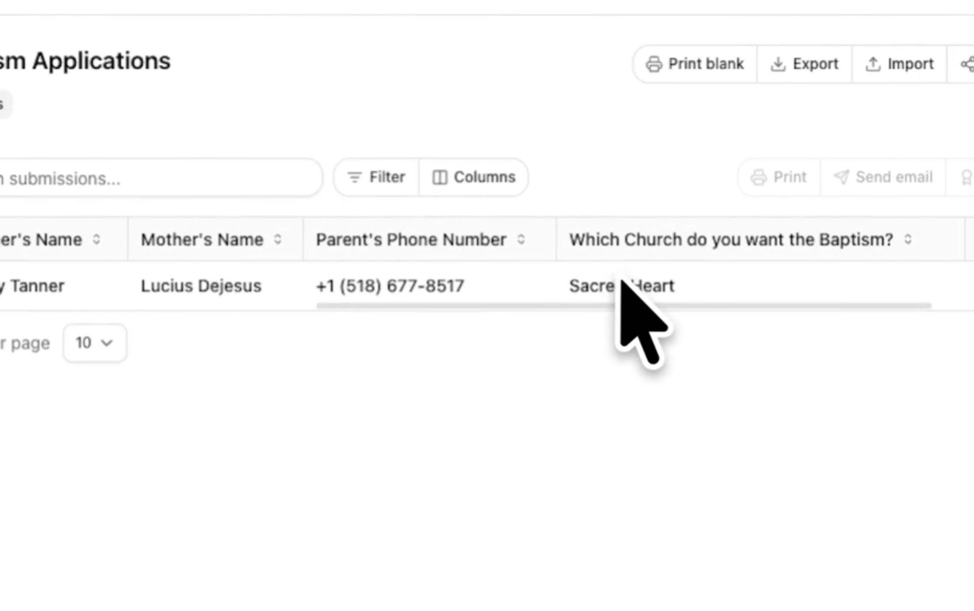
pyautogui.moveTo(585, 302); pyautogui.dragTo(776, 307)
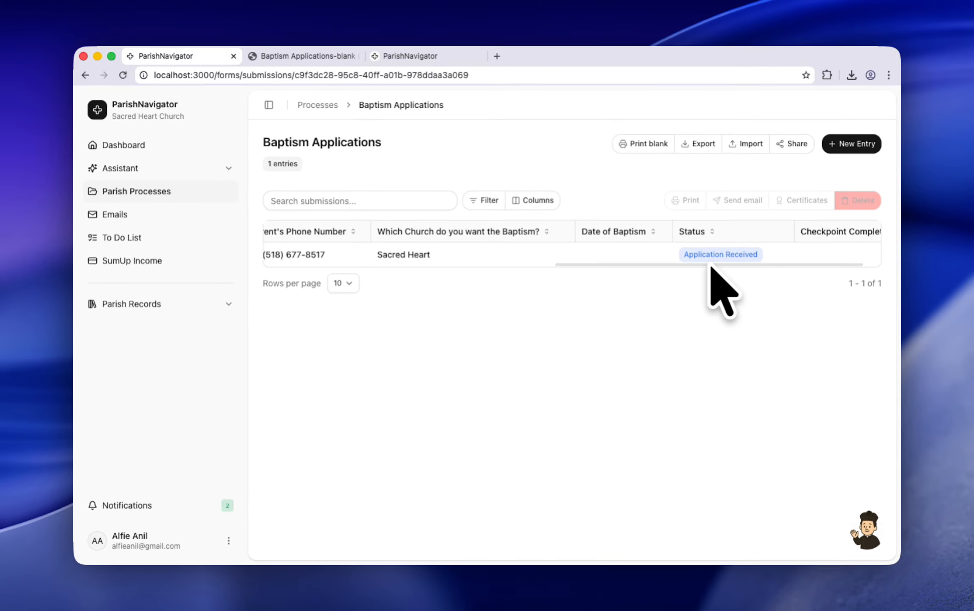
pyautogui.moveTo(711, 265); pyautogui.dragTo(530, 264)
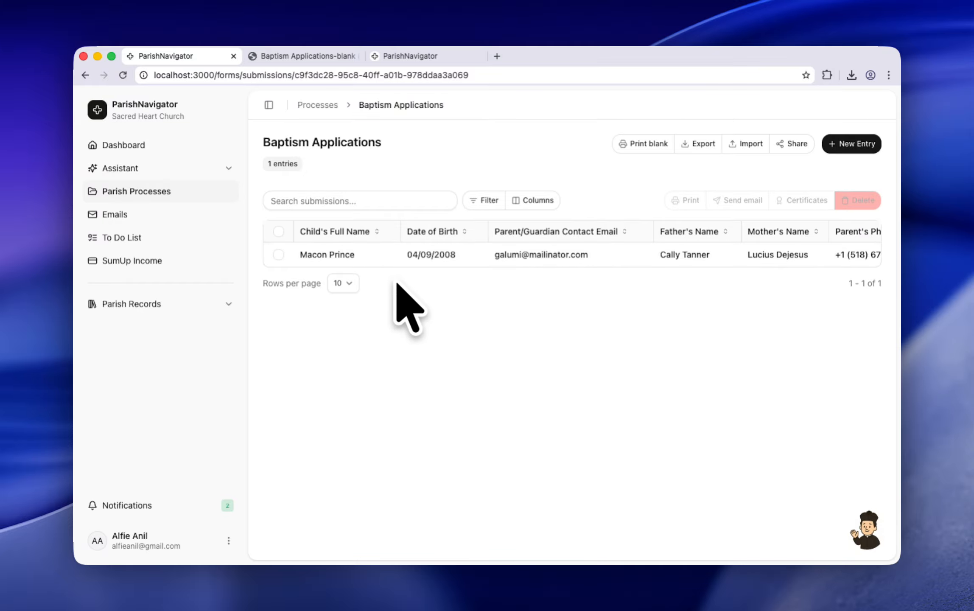
# Review the submission details of the new entry, including the Date of Baptism field, and return to the entries table.
pyautogui.click(358, 254)
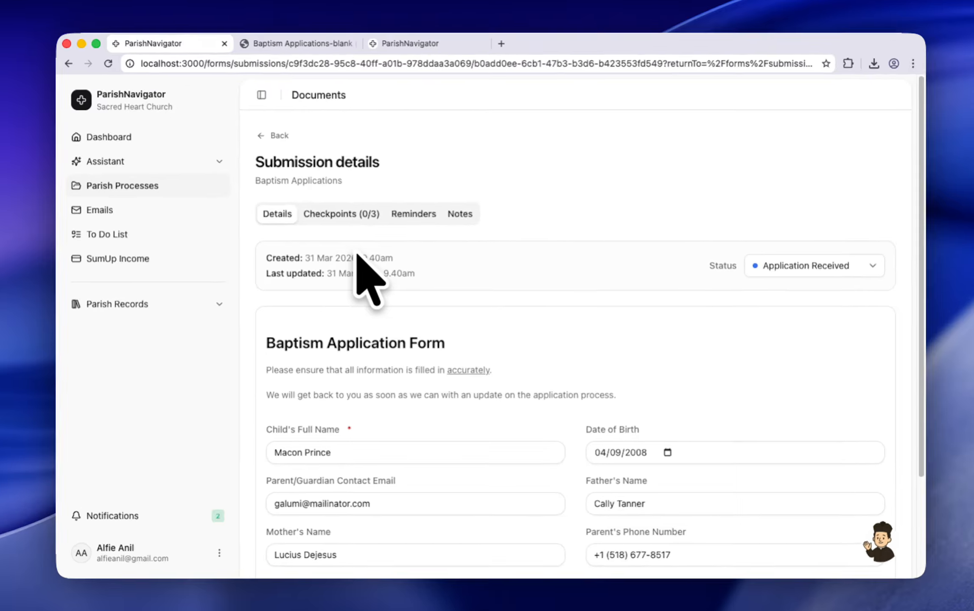
pyautogui.scroll(-2, 488, 304)
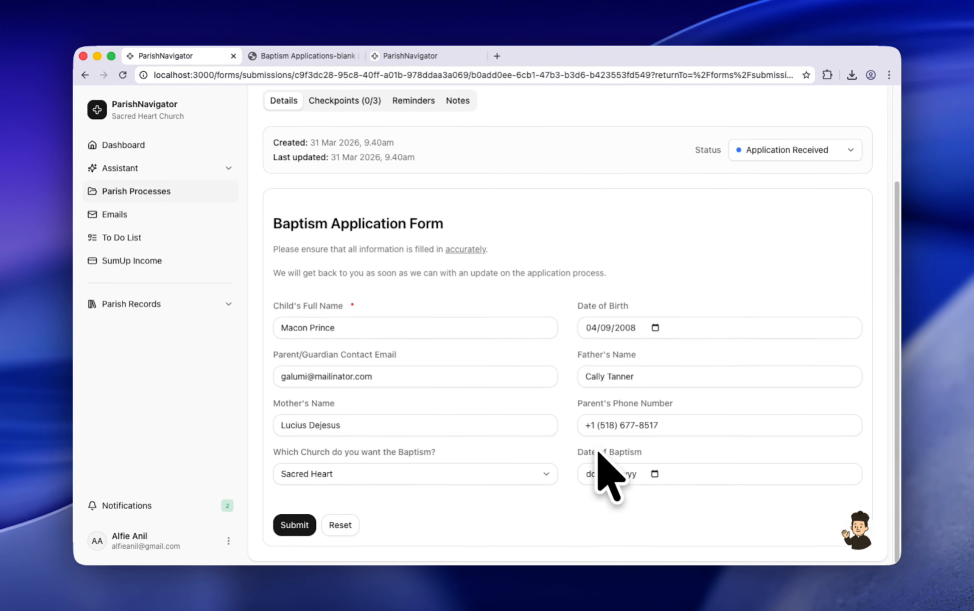
pyautogui.scroll(2, 530, 331)
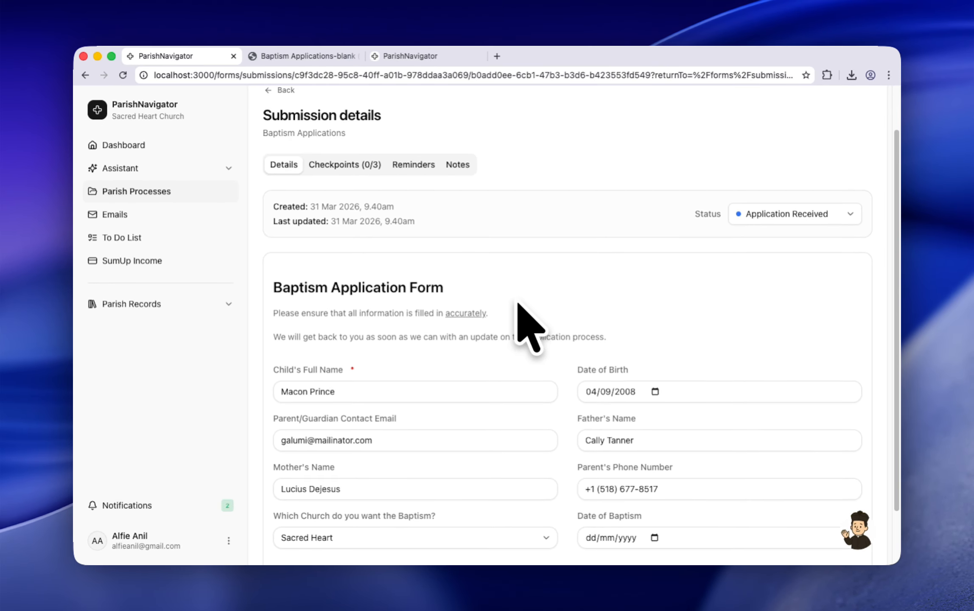
pyautogui.scroll(2, 517, 301)
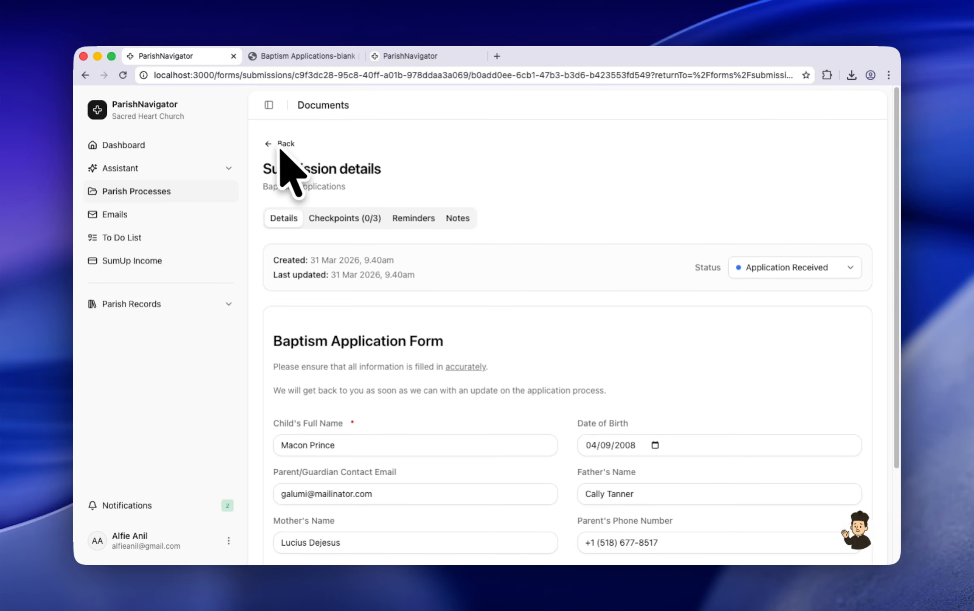
pyautogui.click(280, 144)
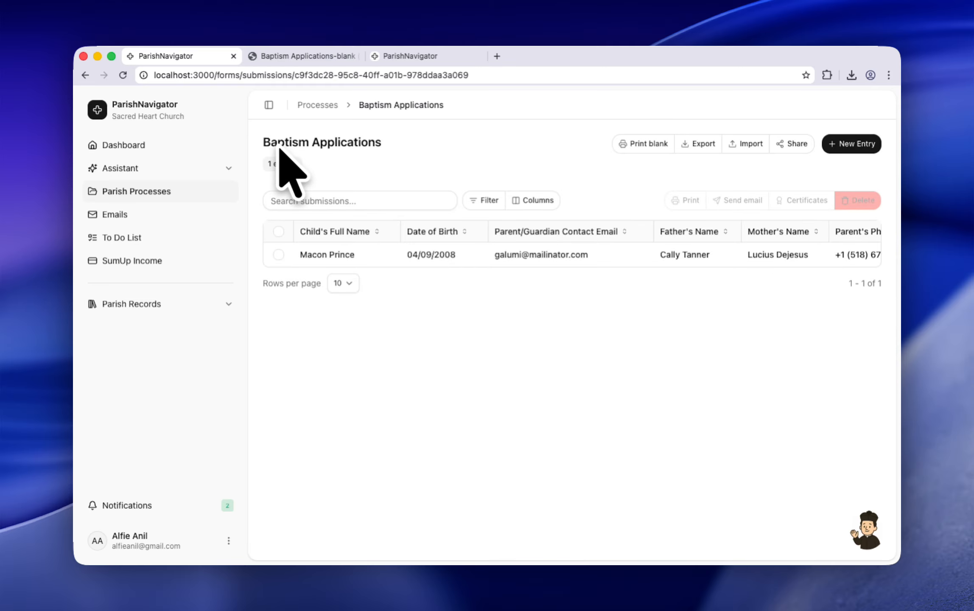
# Examine the manual new-entry form for Baptism Applications and go back without creating an entry.
pyautogui.click(851, 144)
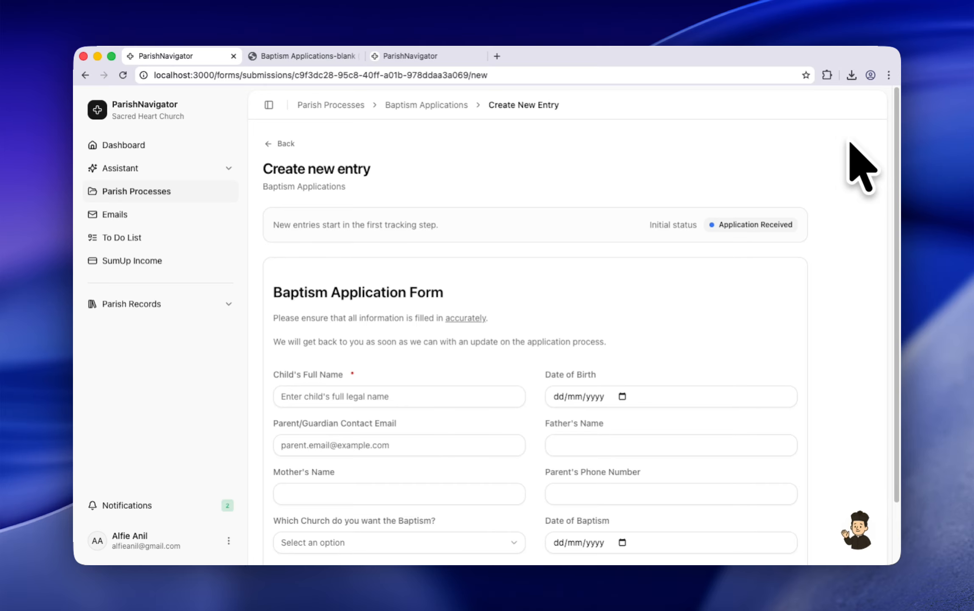
pyautogui.scroll(-2, 649, 234)
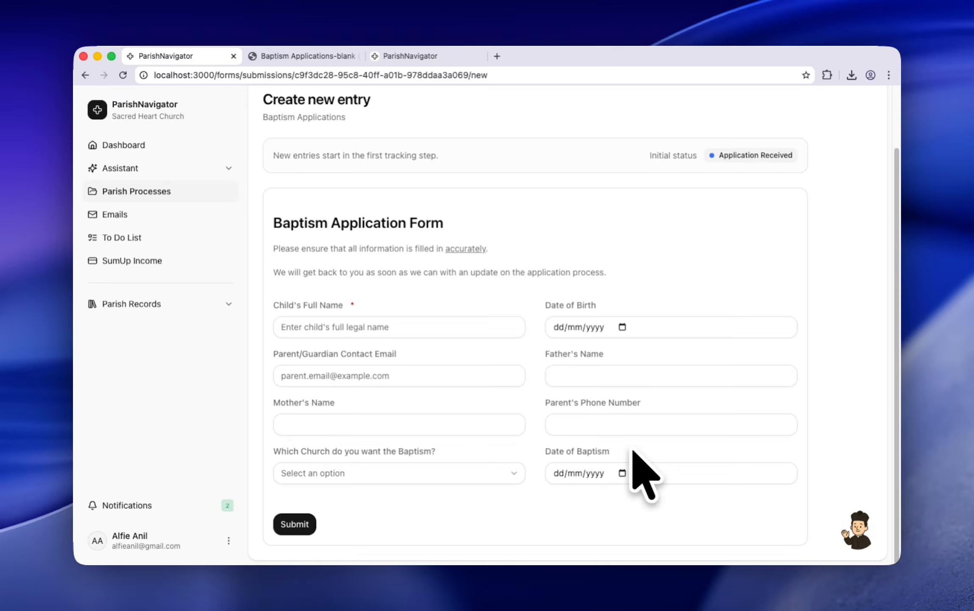
pyautogui.scroll(3, 634, 456)
pyautogui.click(284, 143)
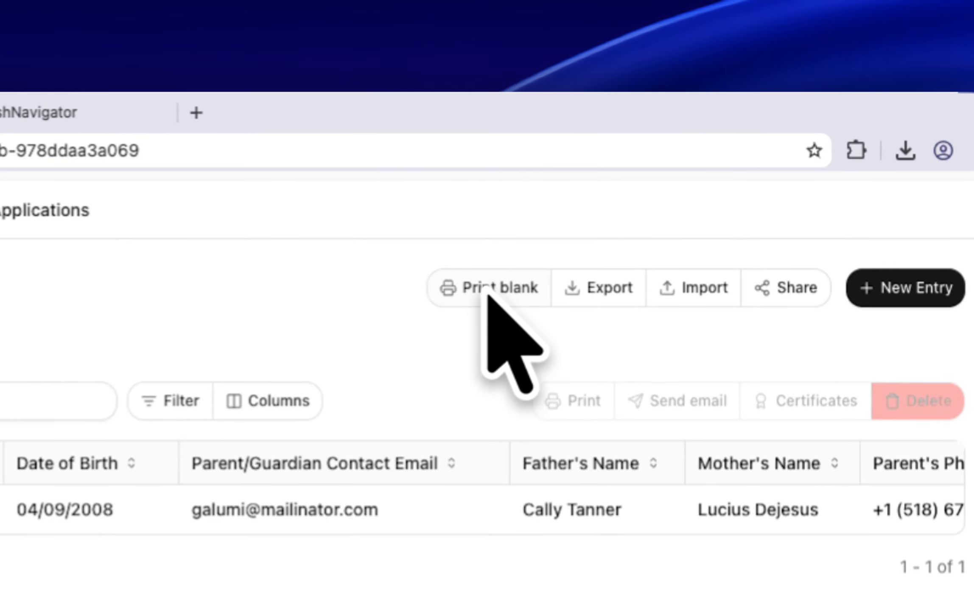
# Generate a printable blank Baptism Applications form with the baptismal font icon.
pyautogui.click(641, 143)
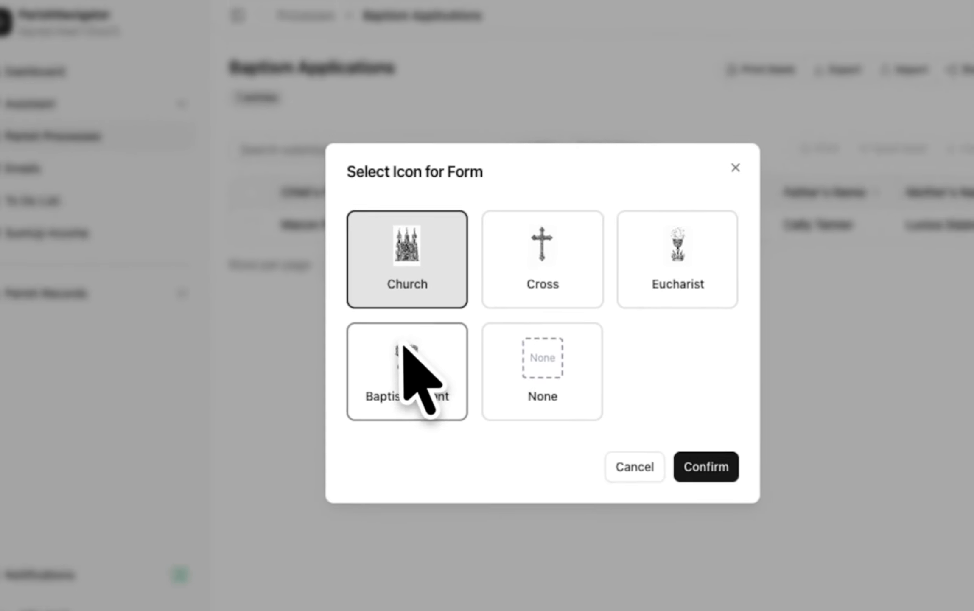
pyautogui.click(0, 610)
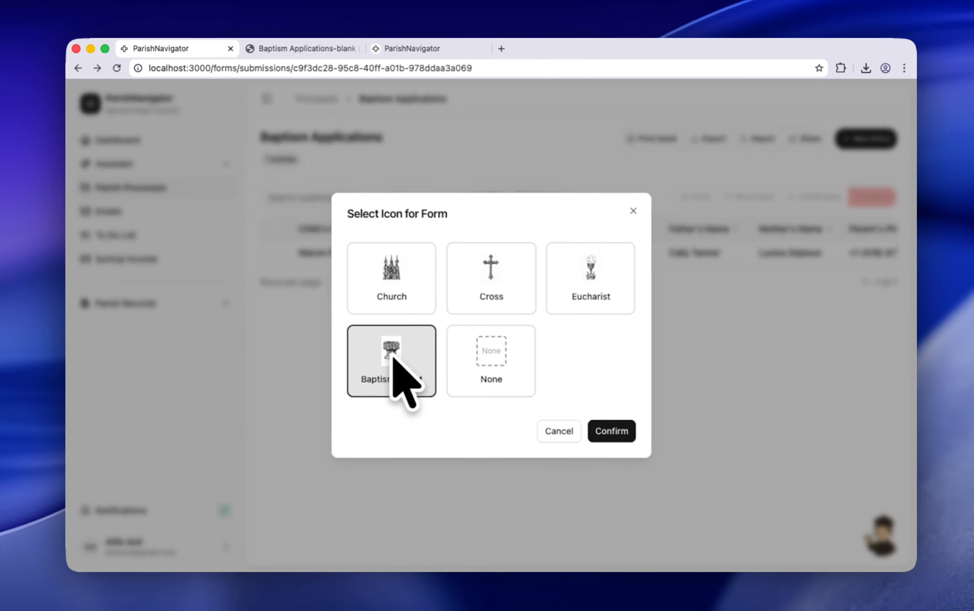
pyautogui.click(594, 422)
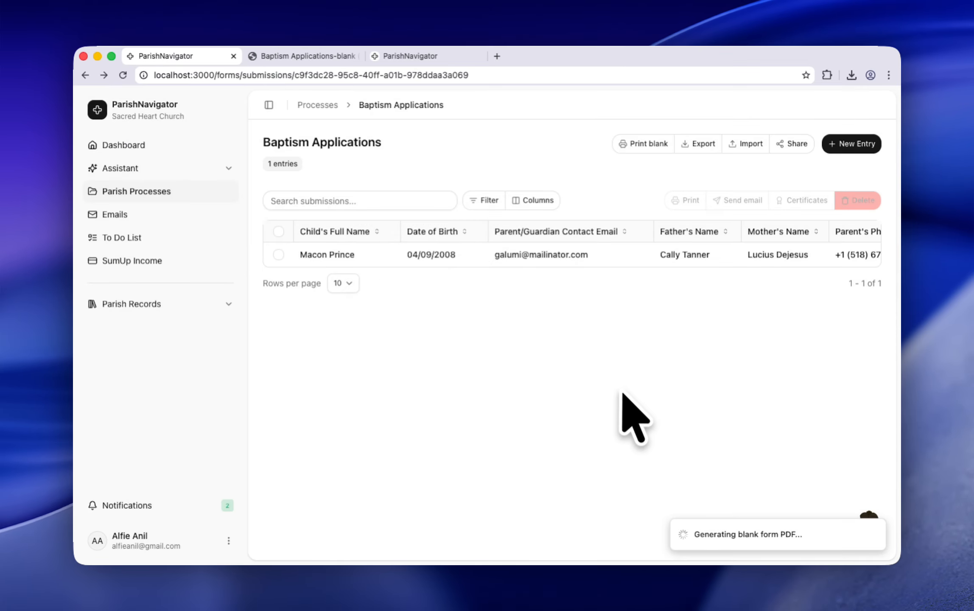
# Open the generated blank form PDF, review its header and fields, and close it.
pyautogui.click(747, 99)
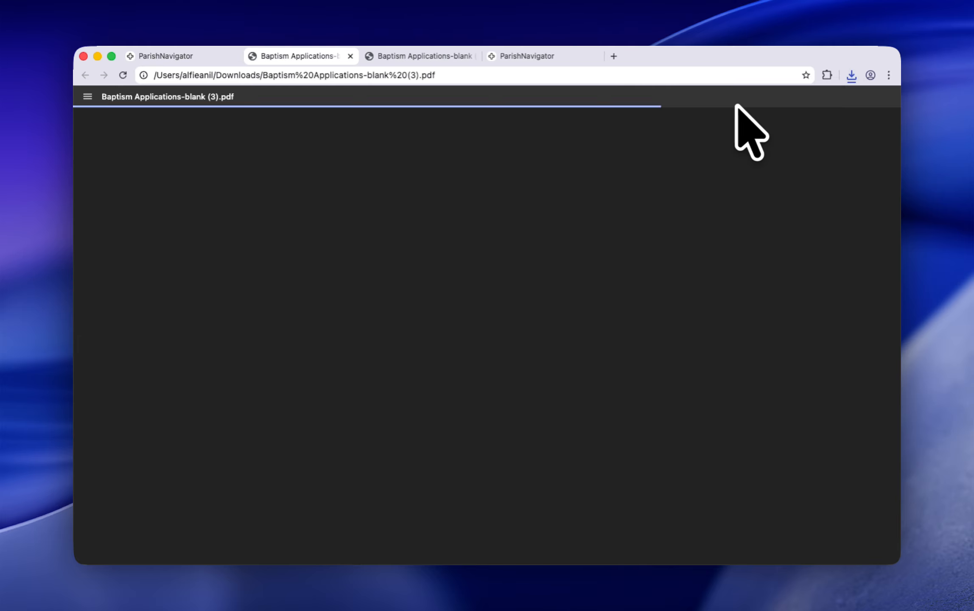
pyautogui.scroll(-4, 615, 229)
pyautogui.scroll(3, 573, 239)
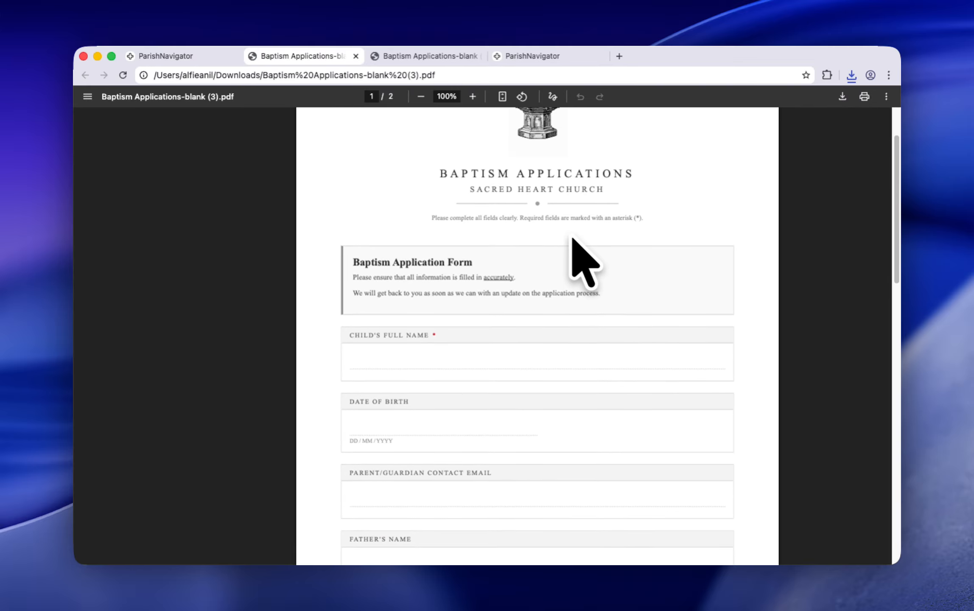
pyautogui.scroll(-15, 570, 238)
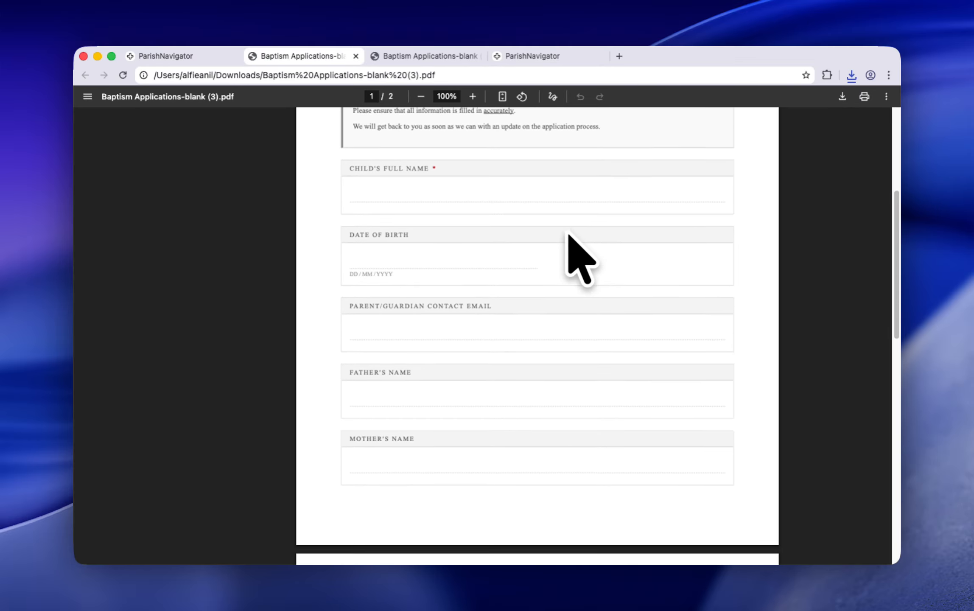
pyautogui.scroll(15, 568, 255)
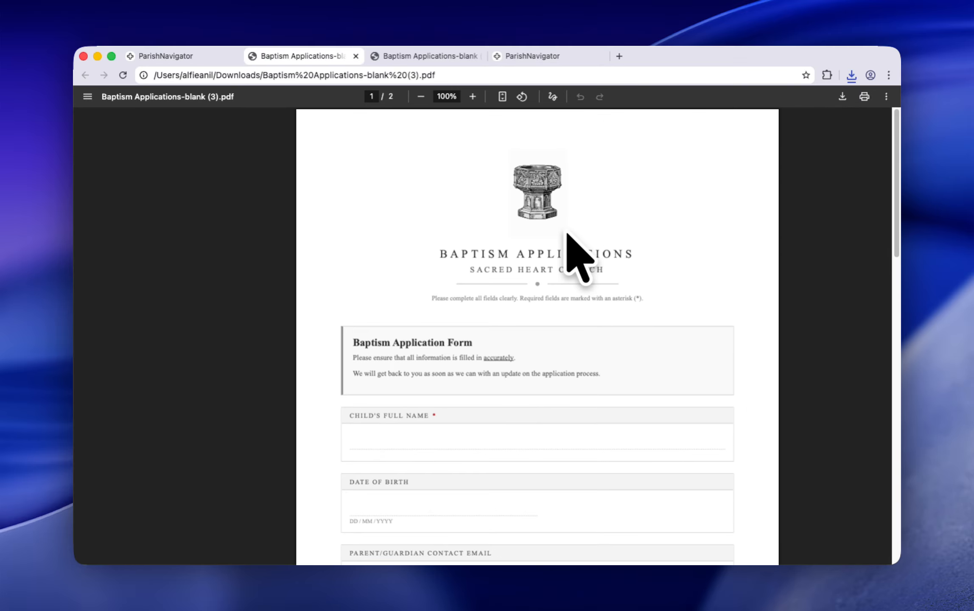
pyautogui.click(356, 56)
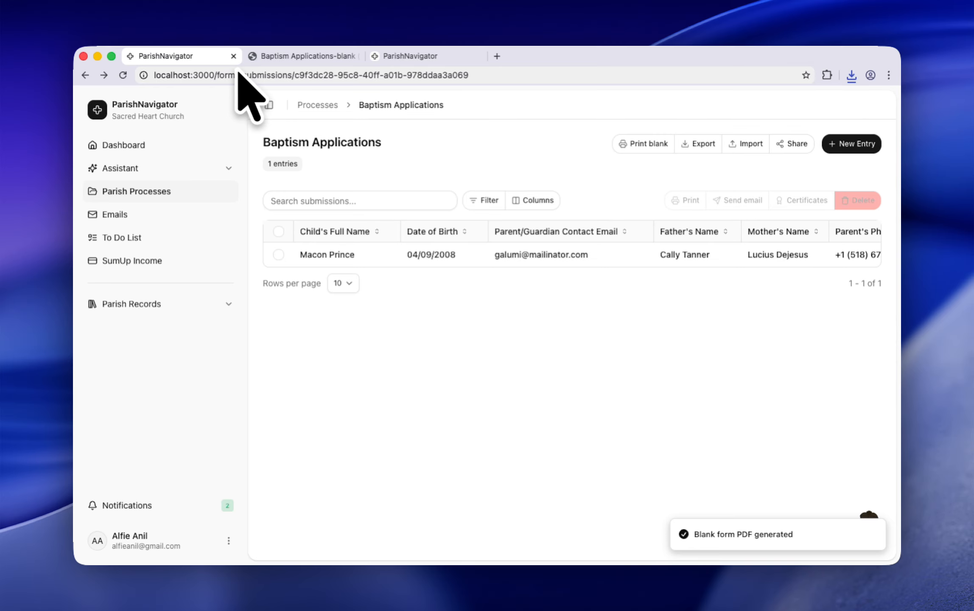